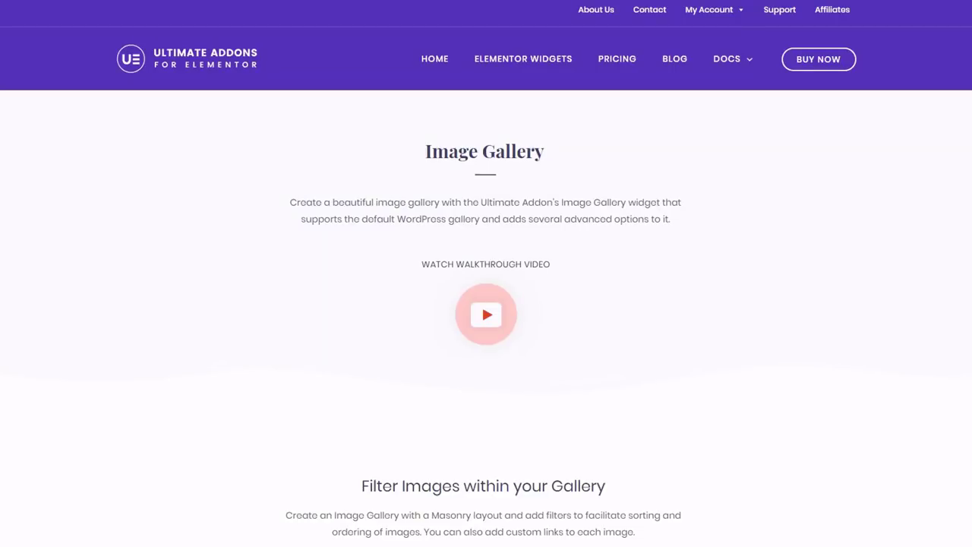
Search widgets for 'imag', drop the UAEL Image Gallery onto the page, and keep its Grid layout
scroll(486, 304, down, 4)
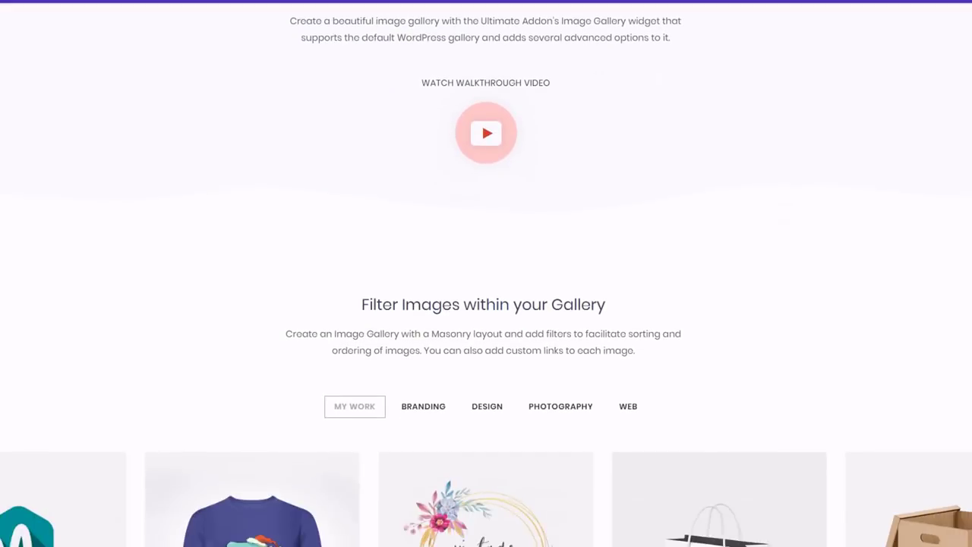
scroll(486, 303, down, 5)
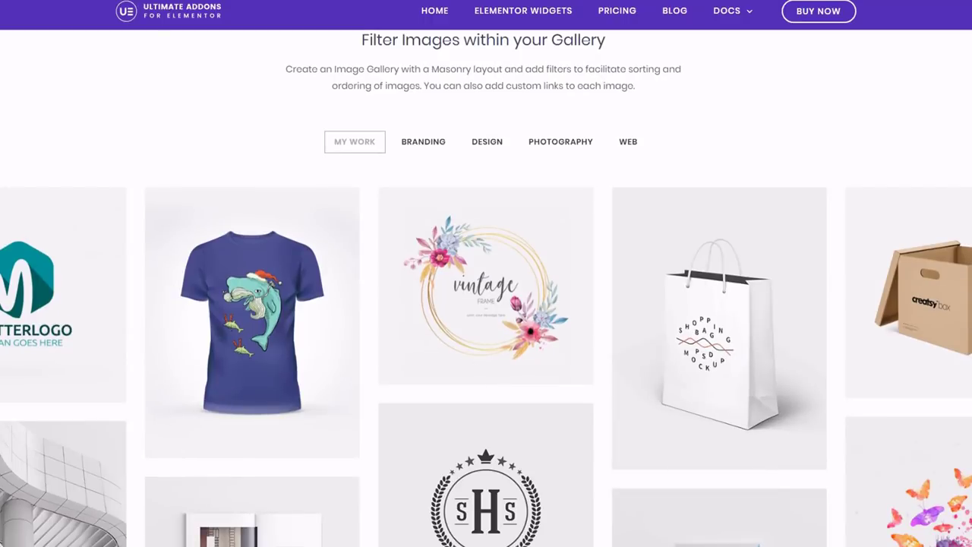
scroll(486, 304, down, 1)
scroll(486, 304, down, 2)
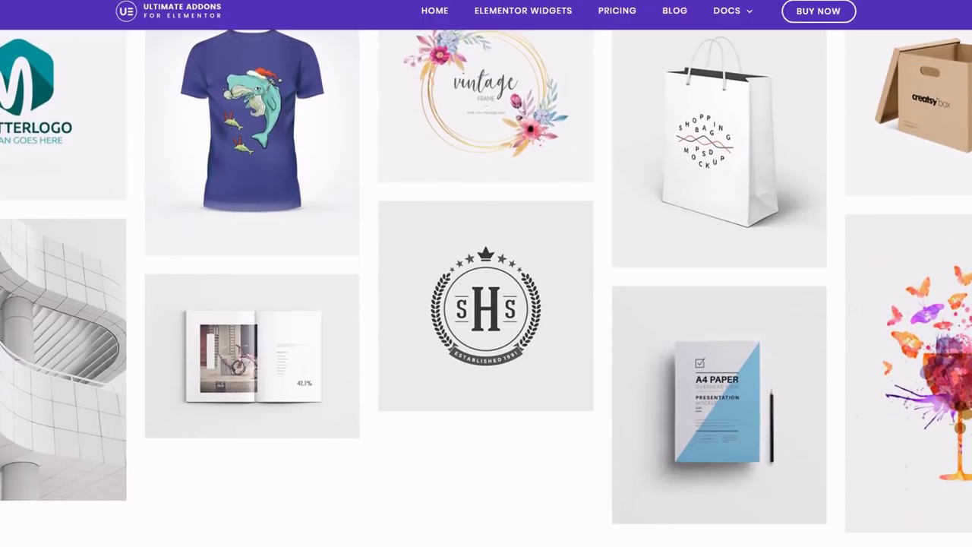
scroll(486, 304, down, 7)
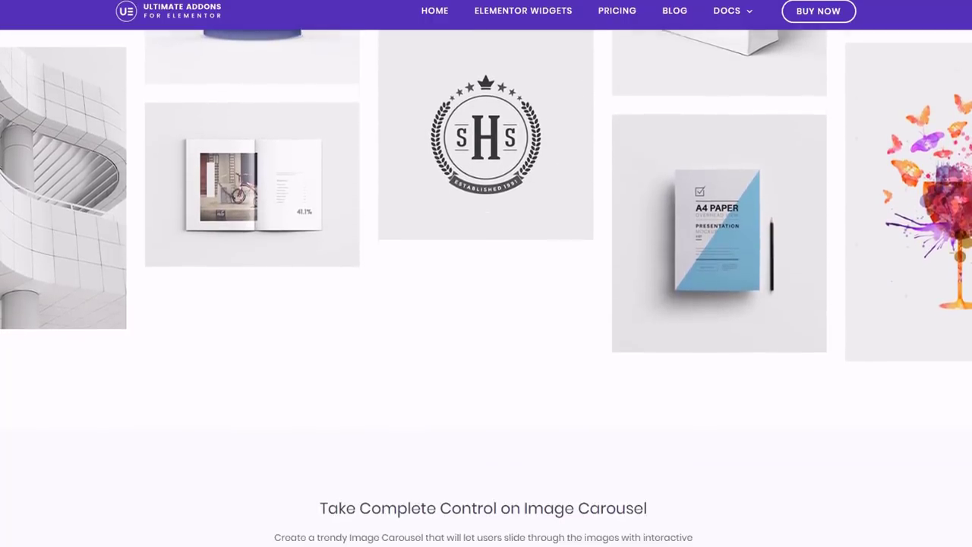
scroll(486, 304, down, 6)
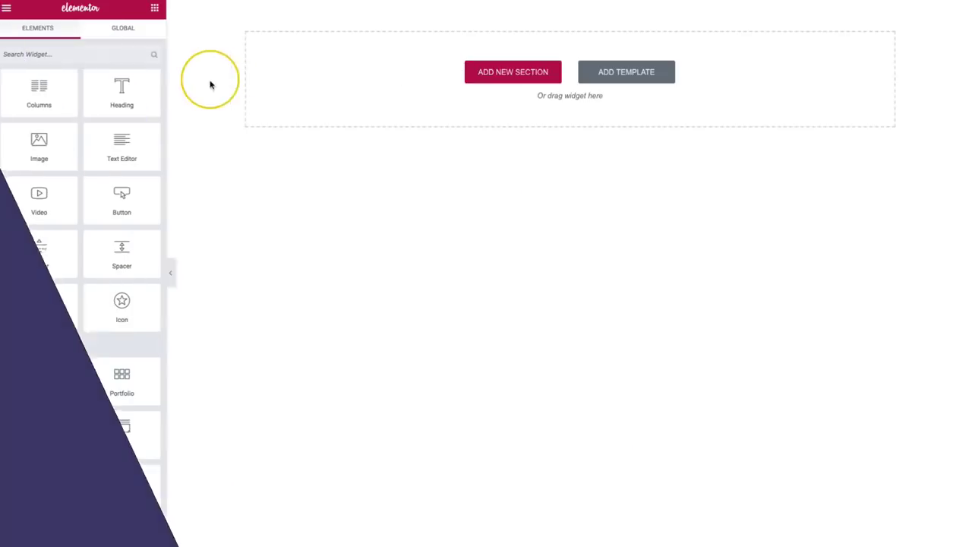
click(90, 52)
text(imag)
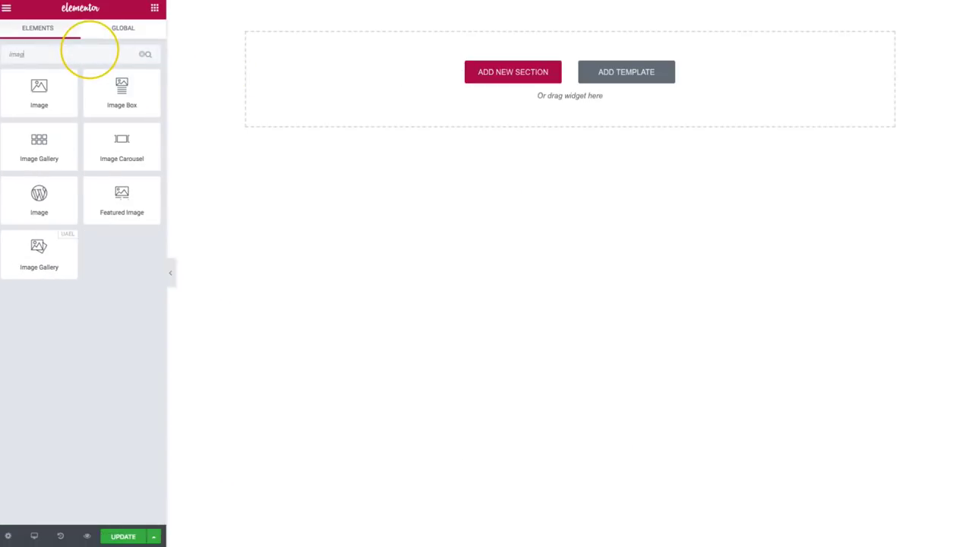
drag(39, 255, 388, 93)
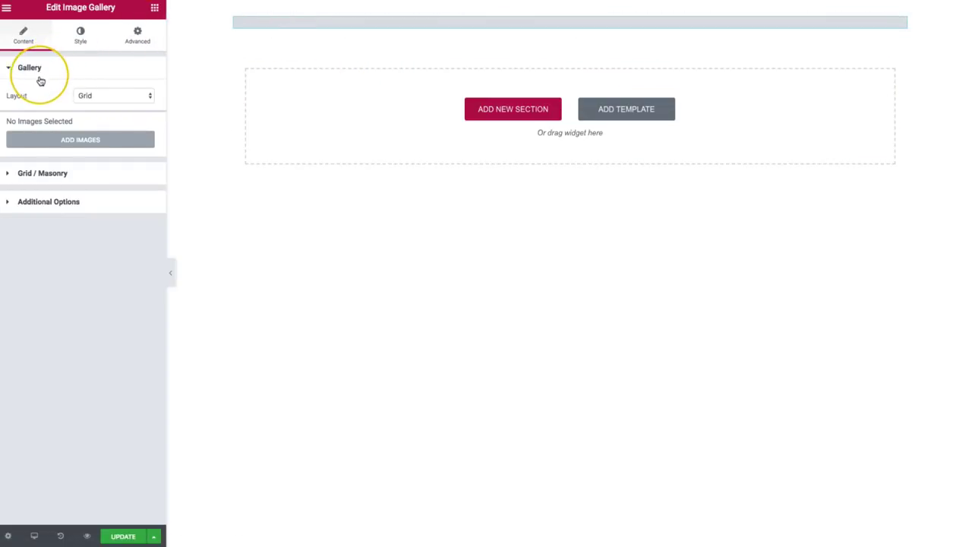
click(95, 97)
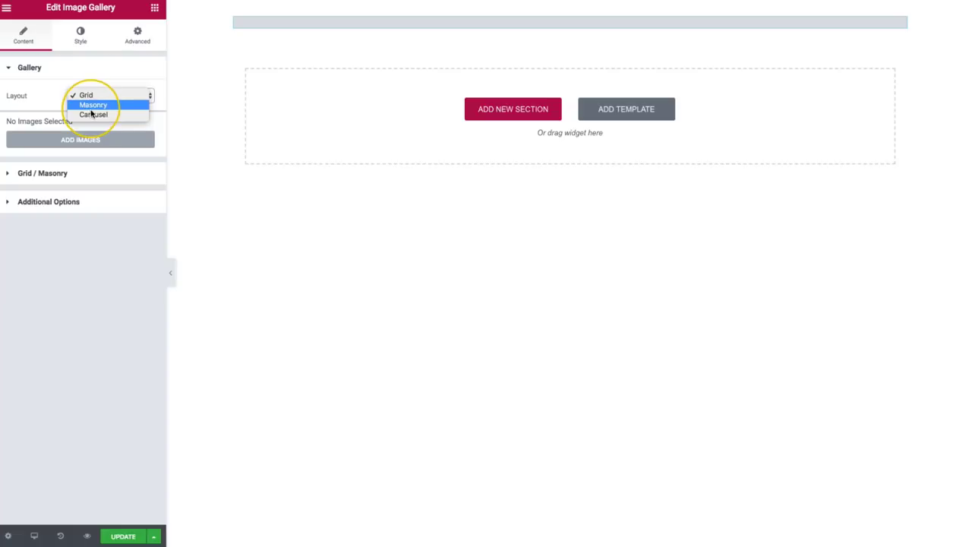
click(82, 96)
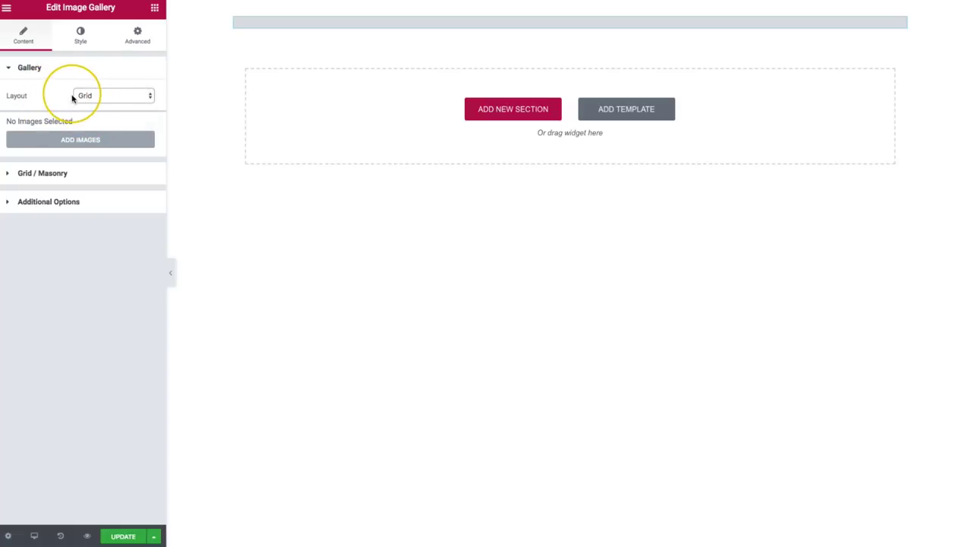
Build and insert a gallery of Mousse Cake, Salmon, Deviled Eggs and three fashion photos
click(67, 140)
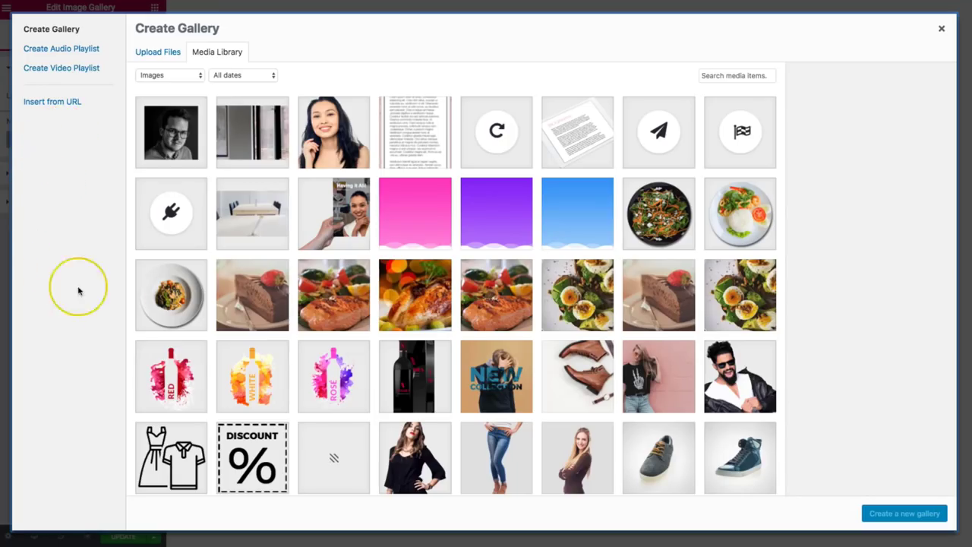
click(258, 300)
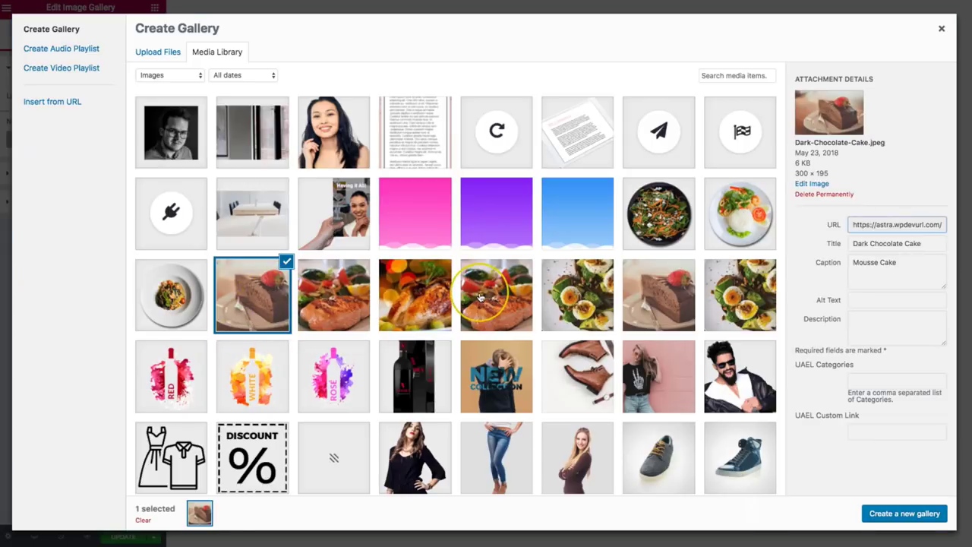
click(505, 308)
click(590, 295)
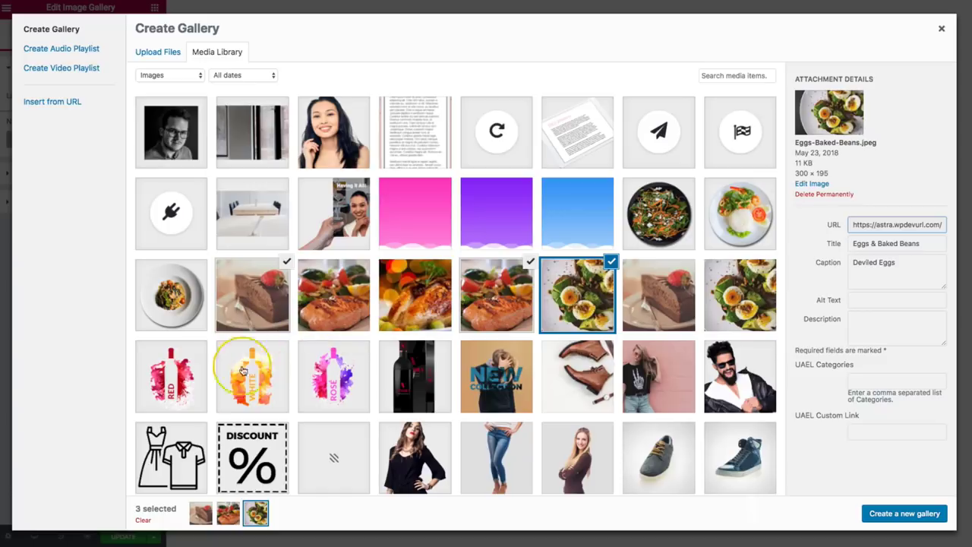
click(641, 378)
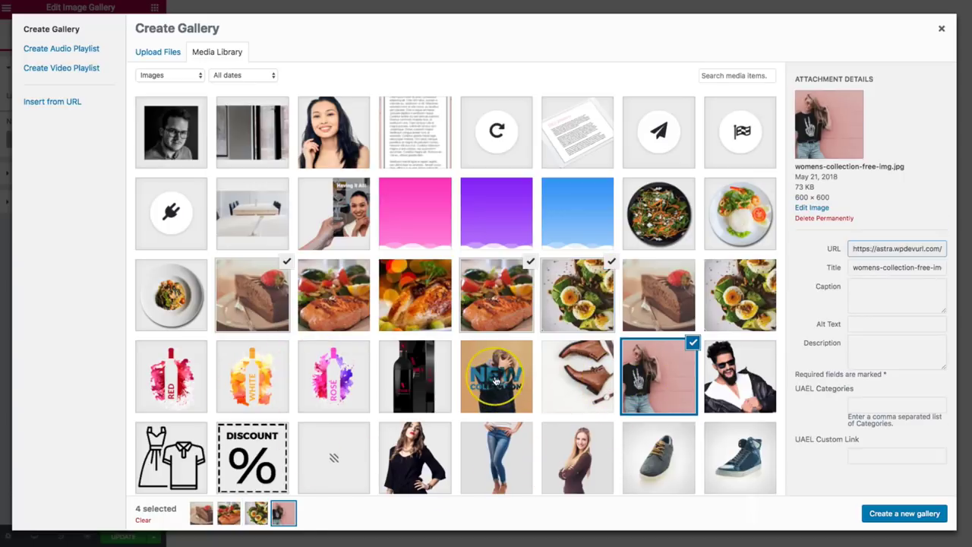
click(505, 383)
click(735, 386)
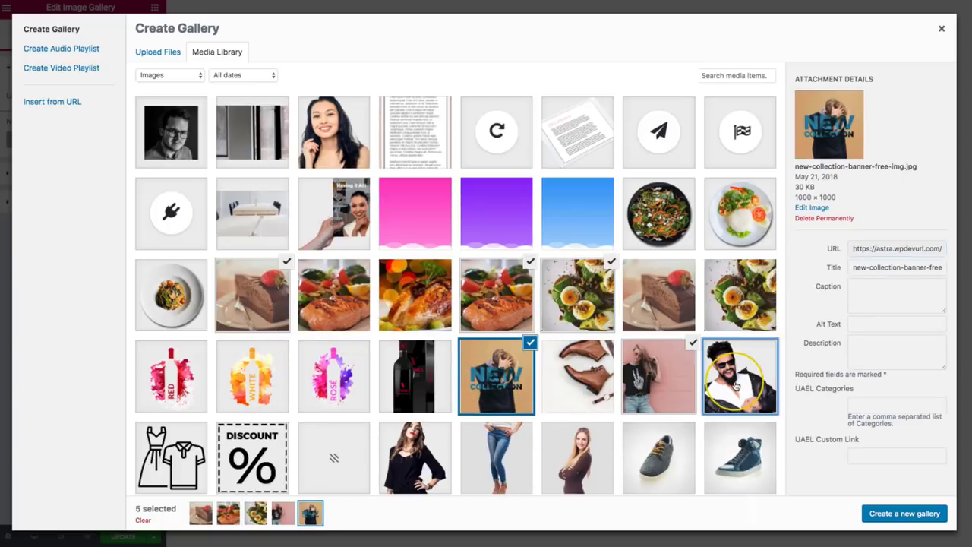
click(915, 514)
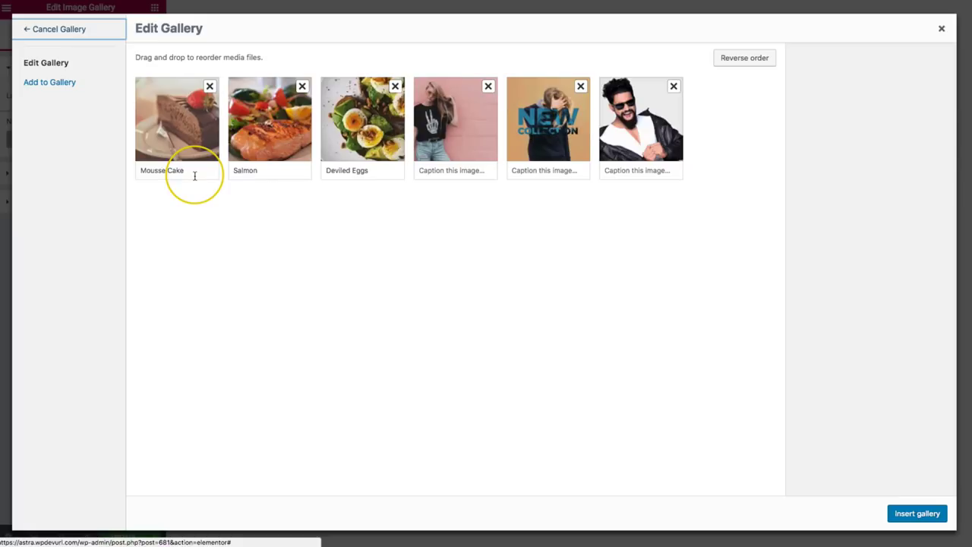
click(914, 514)
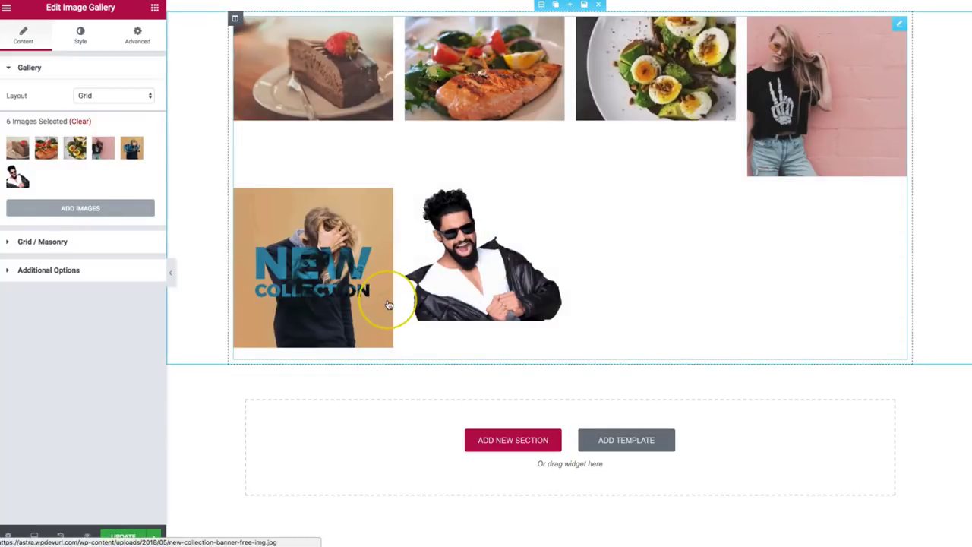
Try the Masonry and Grid layouts, then set the gallery layout to Carousel
click(85, 96)
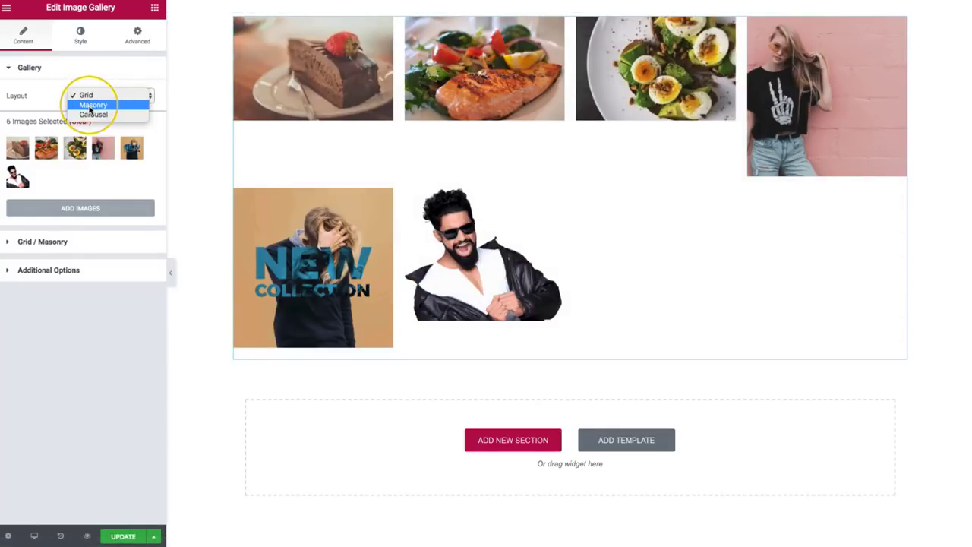
click(92, 105)
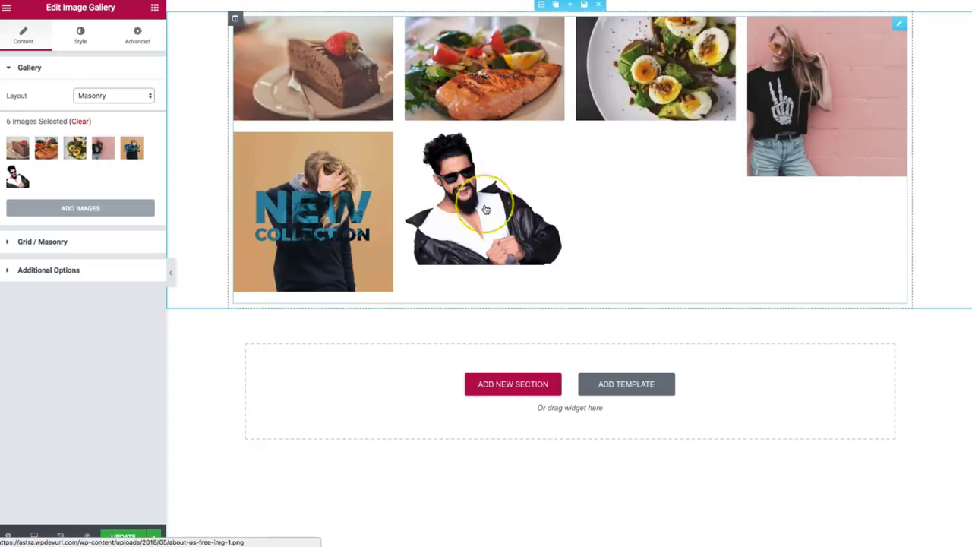
click(122, 105)
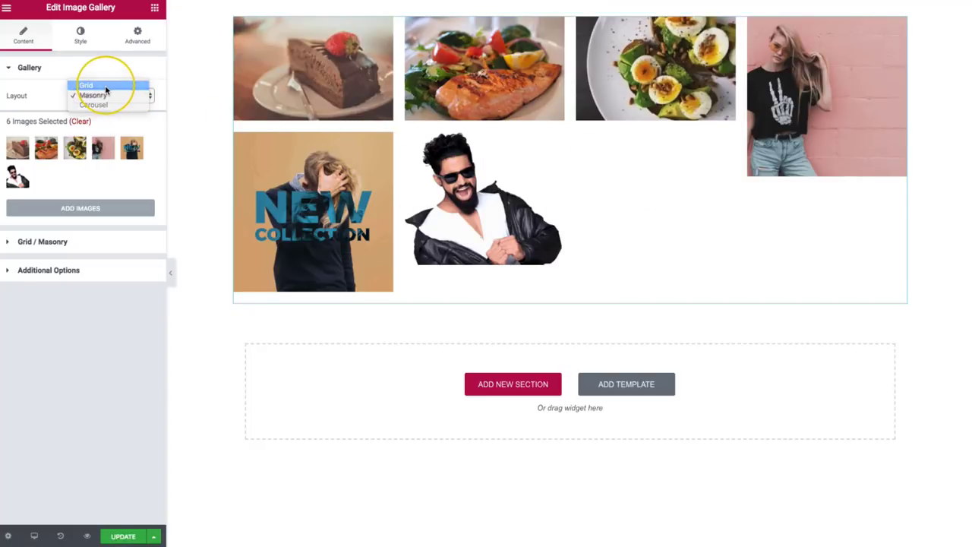
click(106, 88)
click(105, 96)
click(102, 108)
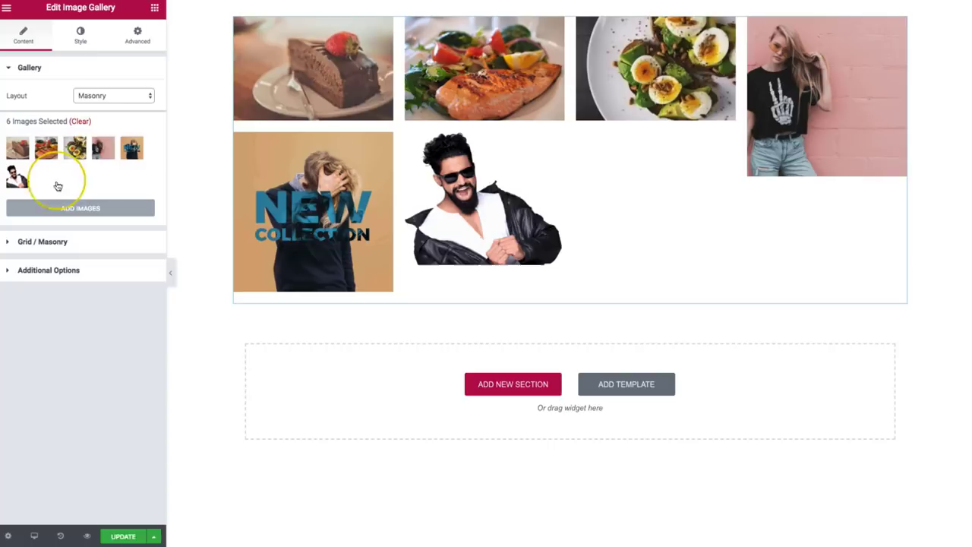
click(101, 97)
click(95, 105)
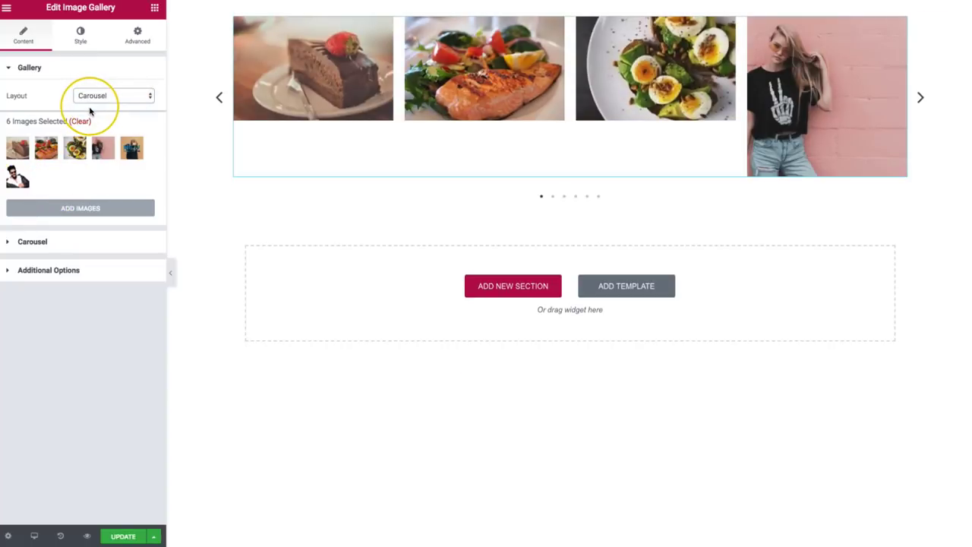
Preview the carousel by advancing through every slide and wrapping back to the first
click(921, 99)
click(921, 99)
click(921, 99)
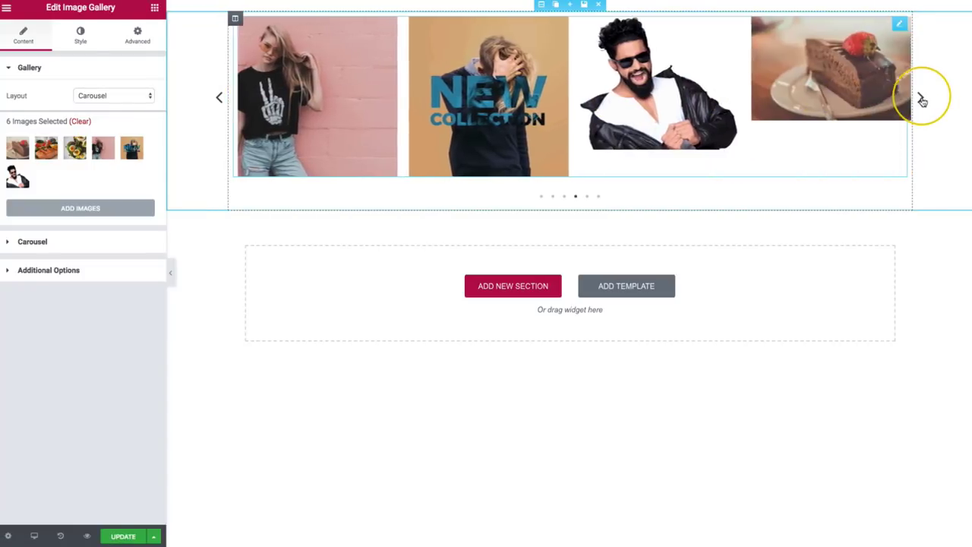
click(921, 100)
click(921, 99)
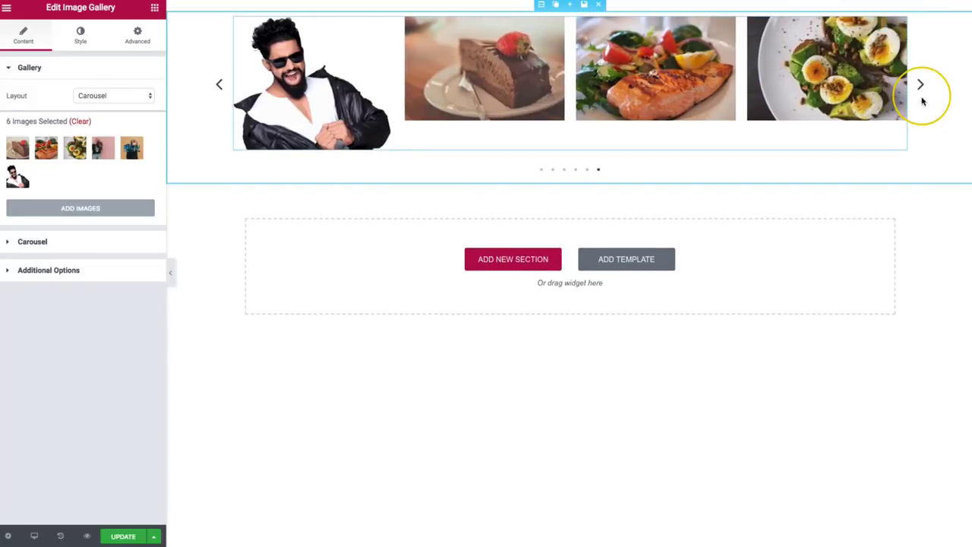
click(920, 94)
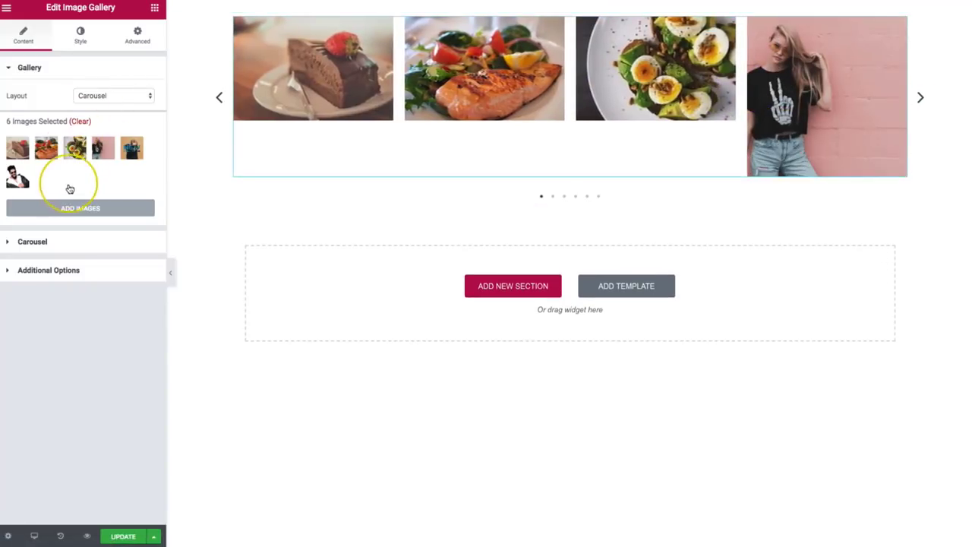
Remove the three fashion photos, leaving only the Mousse Cake, Salmon and Deviled Eggs images
click(18, 179)
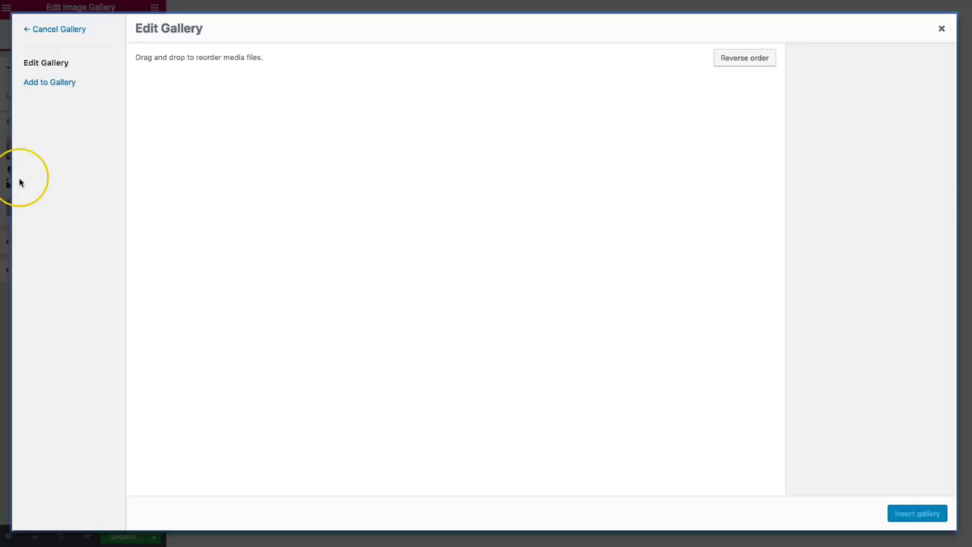
click(489, 87)
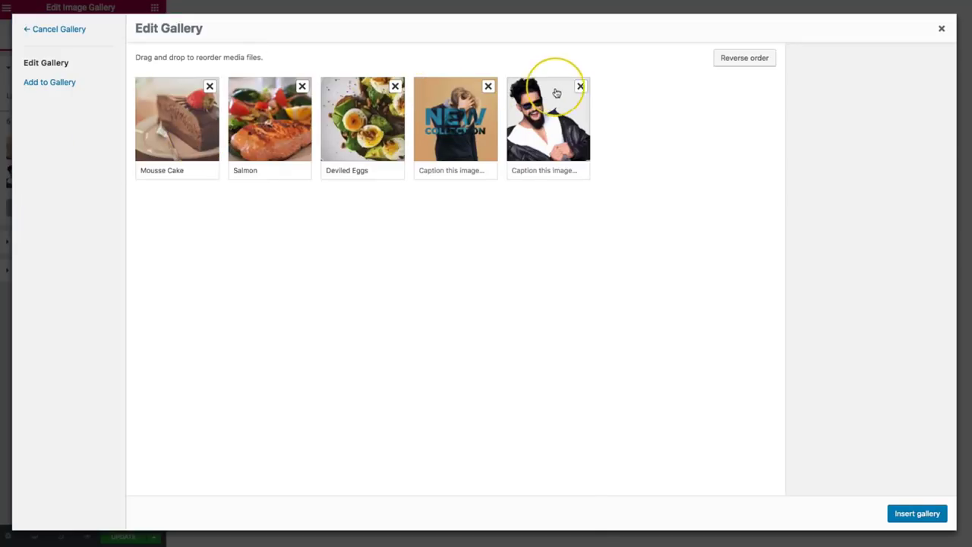
click(488, 87)
click(489, 87)
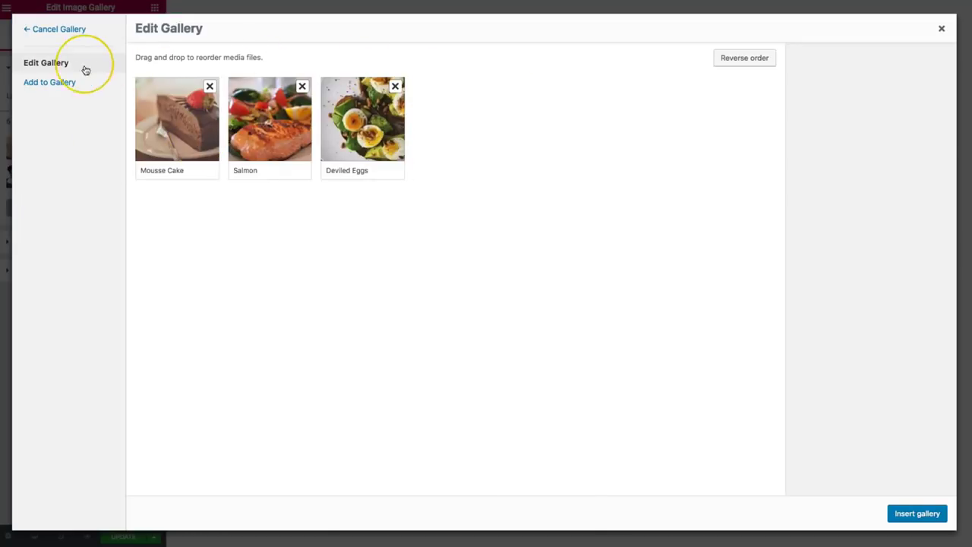
click(914, 515)
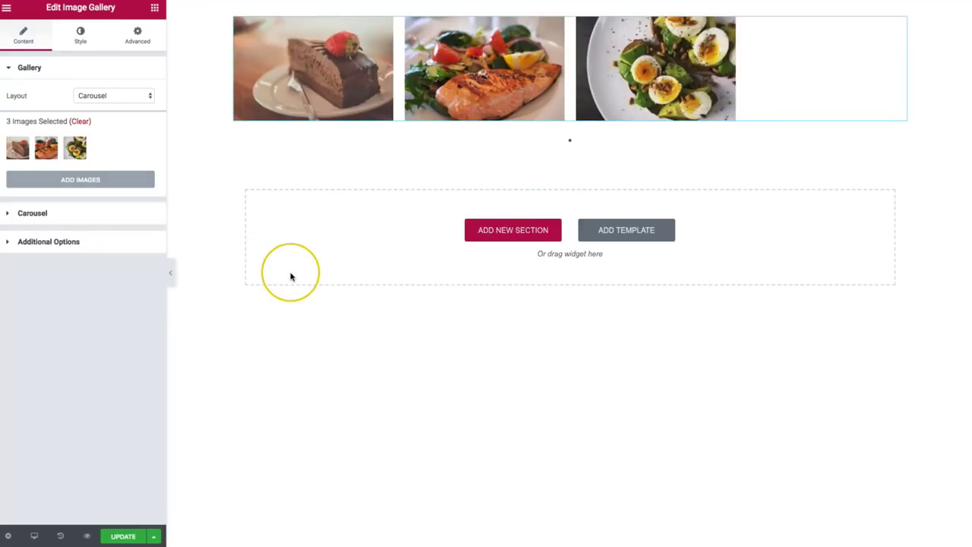
Add the Salmon Plate image from the Media Library and insert the updated gallery
click(76, 181)
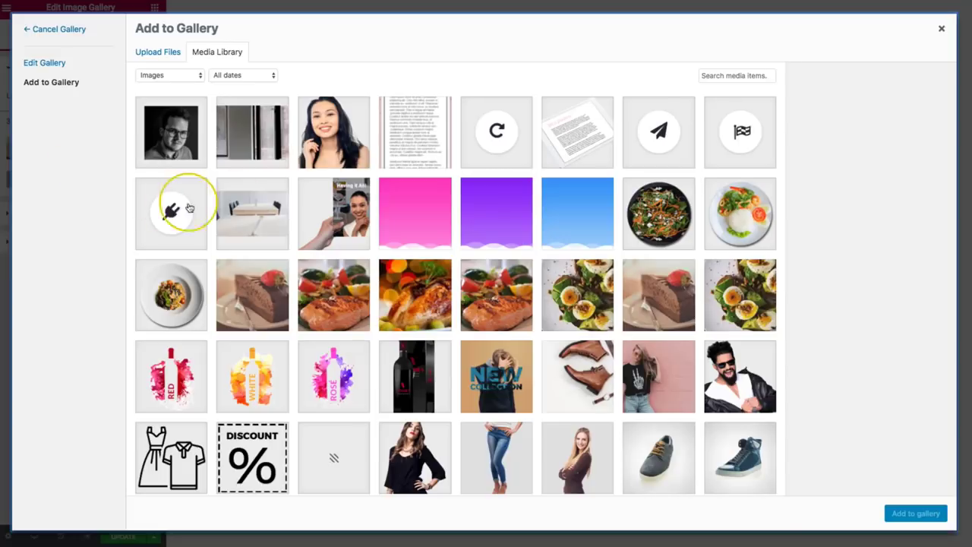
click(262, 300)
click(334, 304)
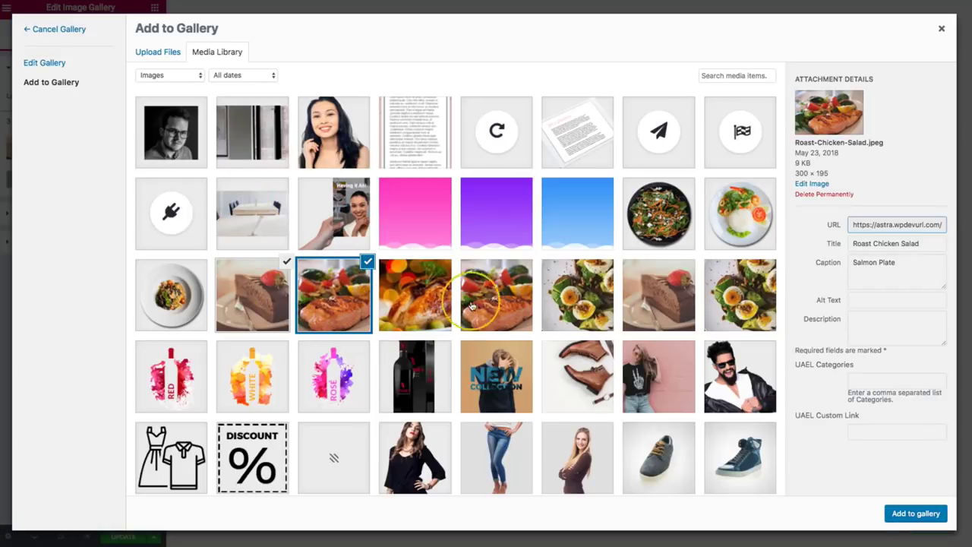
click(486, 301)
click(921, 514)
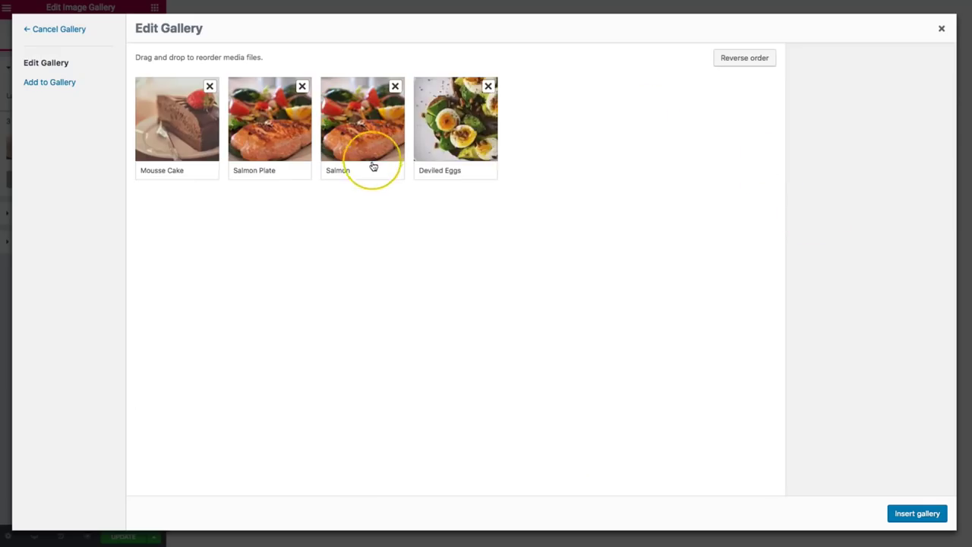
click(926, 514)
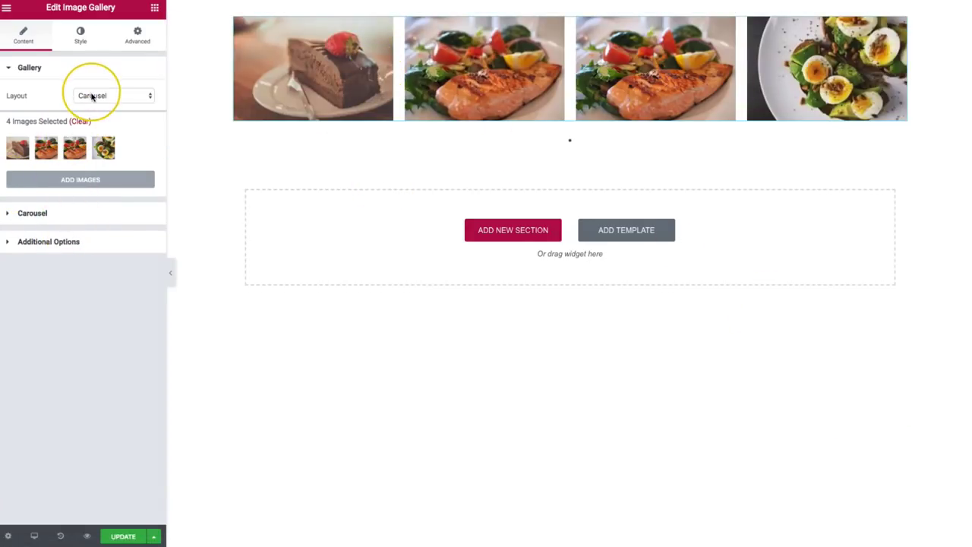
click(34, 213)
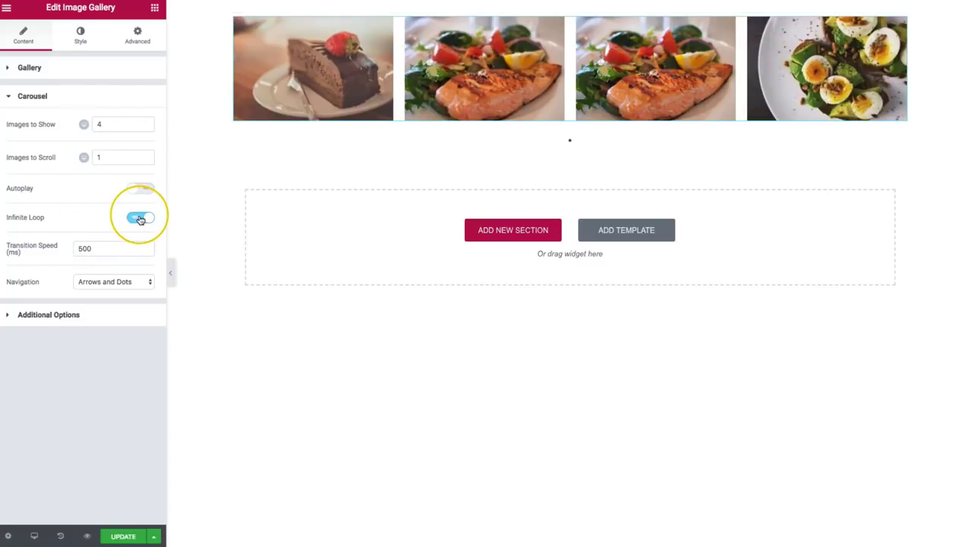
drag(102, 250, 72, 255)
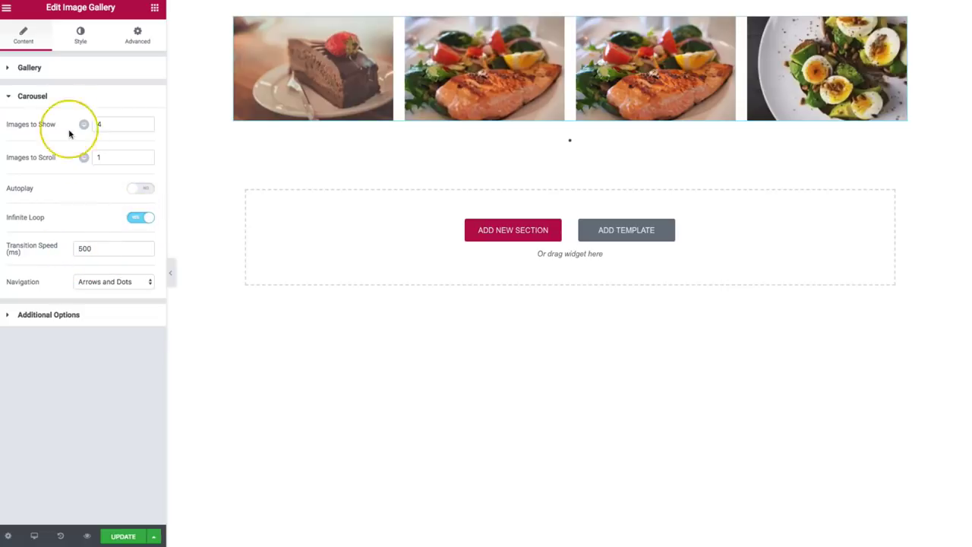
click(54, 69)
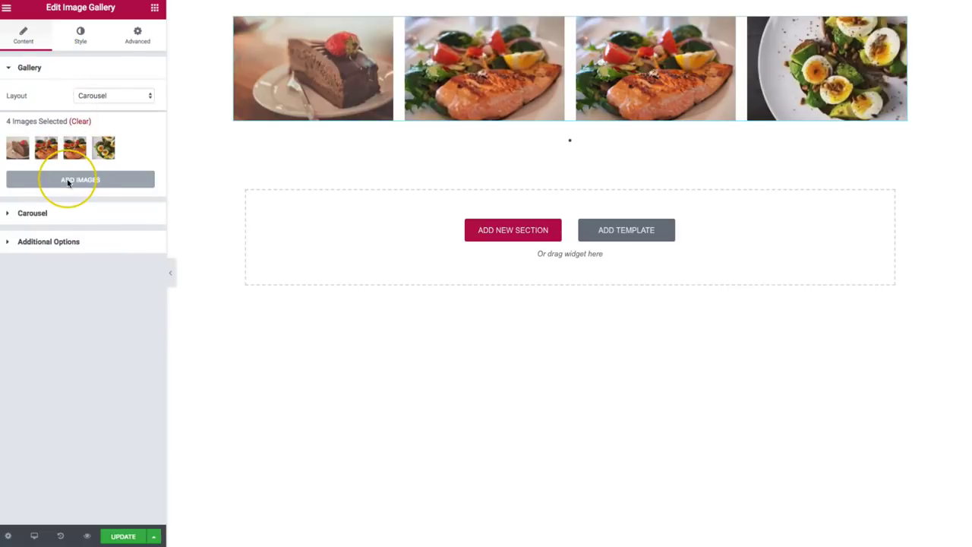
Add the roast chicken, salmon, cake and other food images so the gallery holds seven images
click(67, 180)
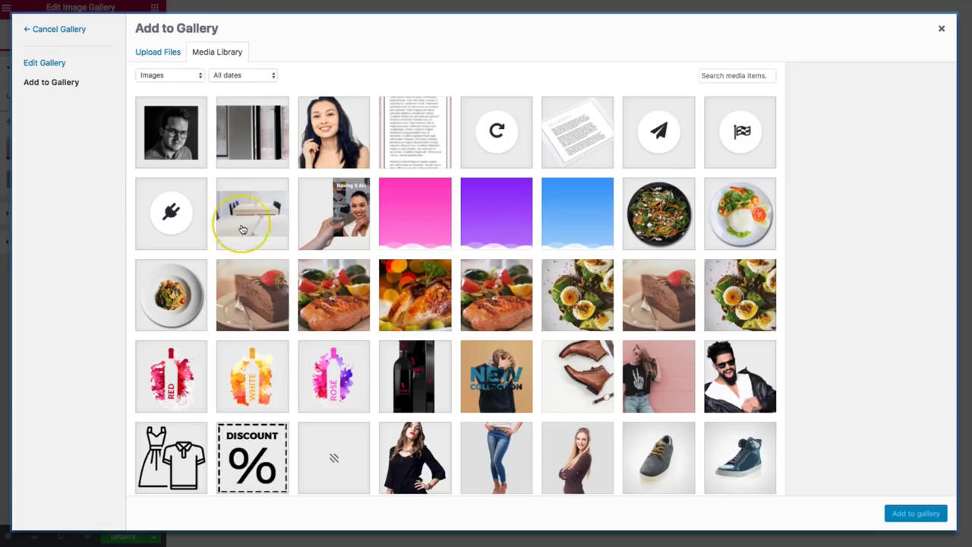
click(746, 292)
click(659, 295)
click(577, 295)
click(496, 295)
click(415, 295)
click(334, 295)
click(252, 295)
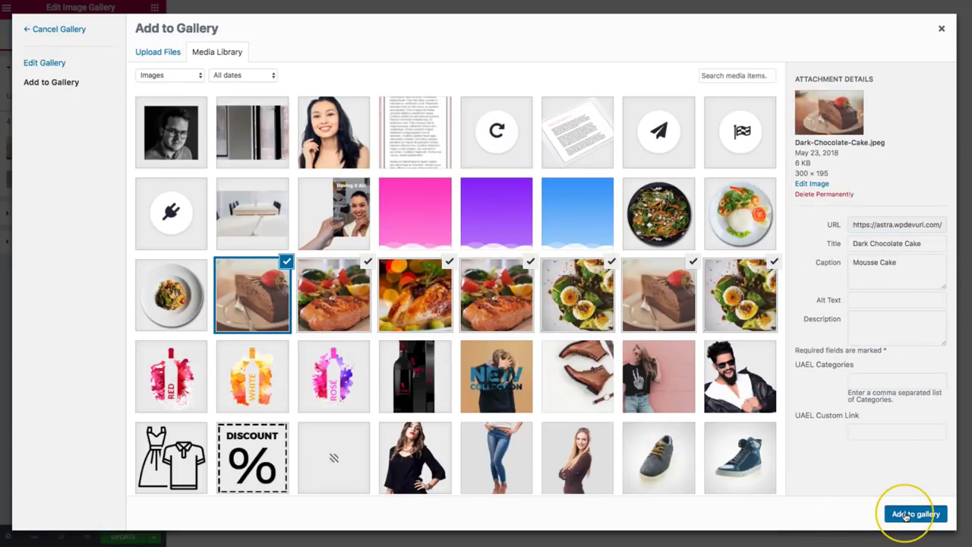
click(906, 516)
click(907, 514)
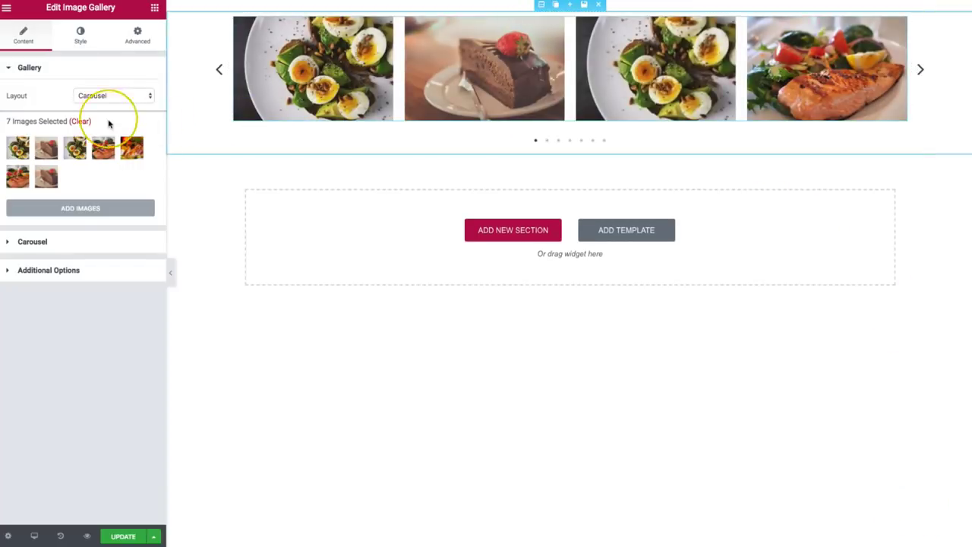
click(34, 241)
Set Images to Show to 5 and slide the carousel forward to preview it
double_click(98, 125)
text(3)
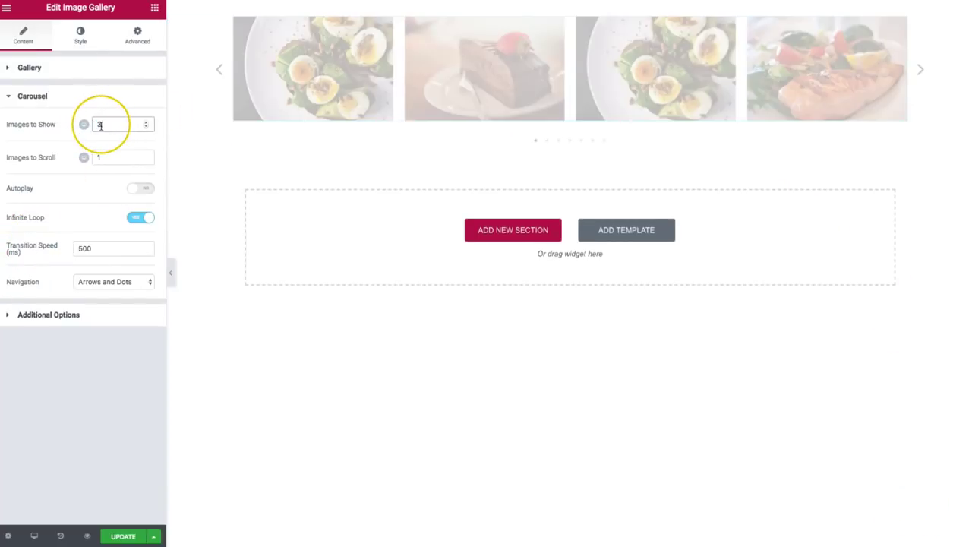
key(Up)
key(Up)
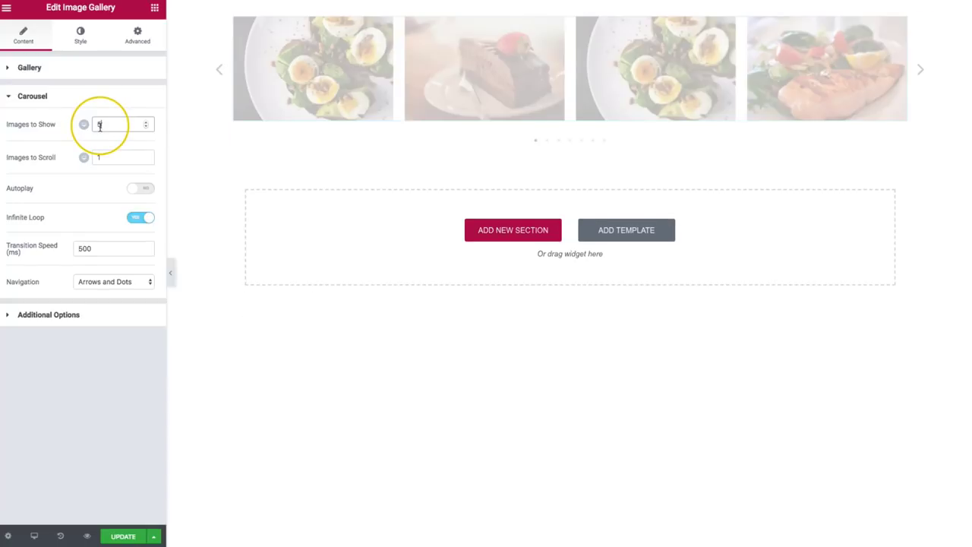
drag(112, 160, 91, 163)
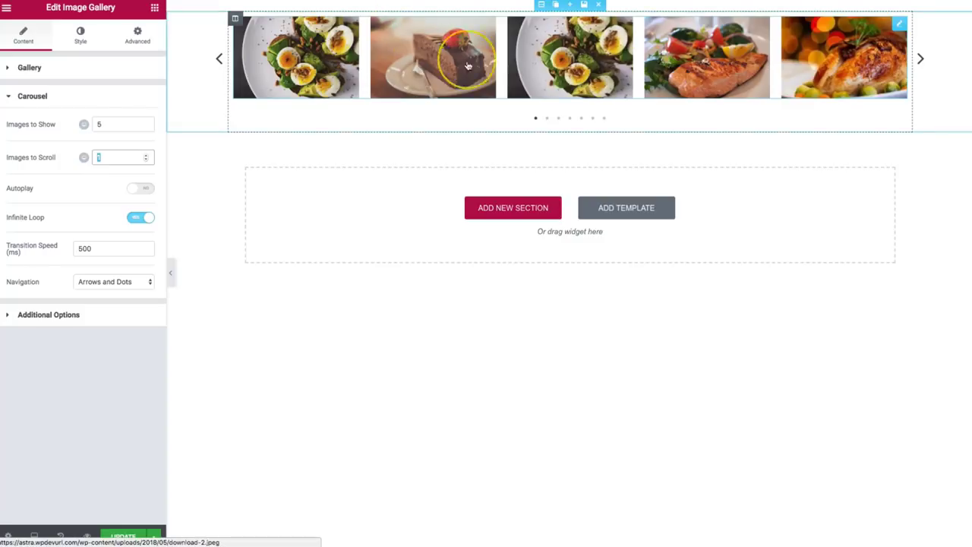
click(920, 61)
Test Images to Scroll at 5 by paging the carousel forward several times
click(921, 60)
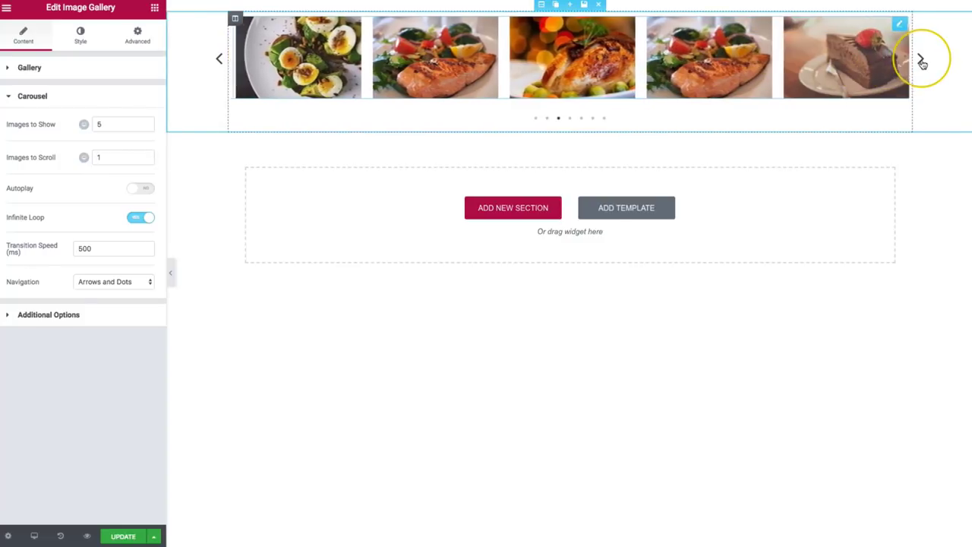
click(921, 61)
drag(119, 156, 85, 161)
text(5)
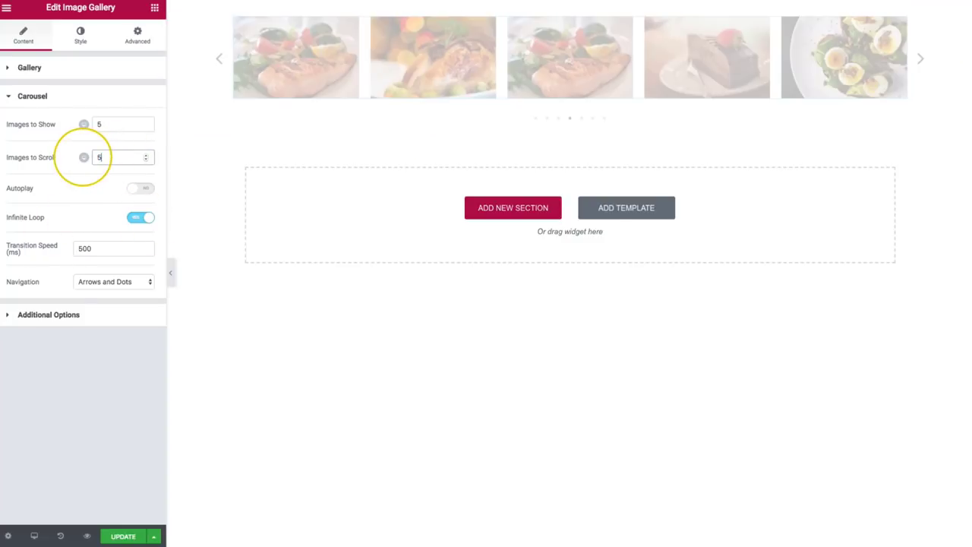
click(920, 59)
click(921, 61)
click(920, 60)
click(920, 61)
click(921, 60)
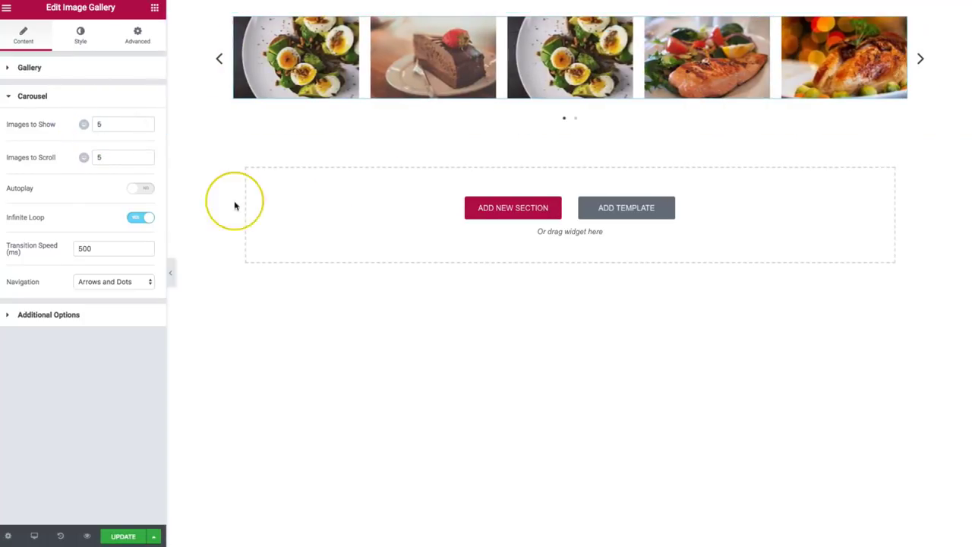
Reset Images to Scroll to 1 and turn on Autoplay
click(102, 157)
key(BackSpace)
text(1)
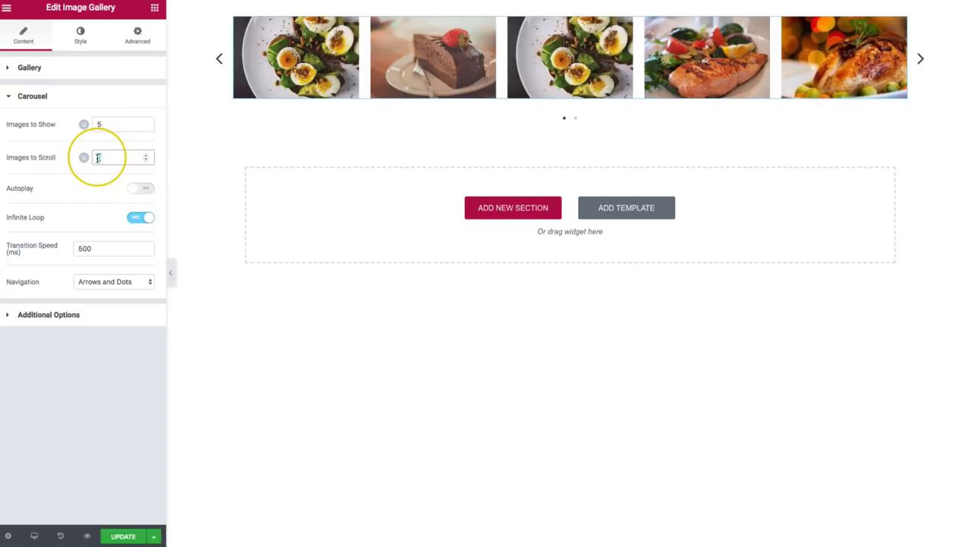
click(140, 194)
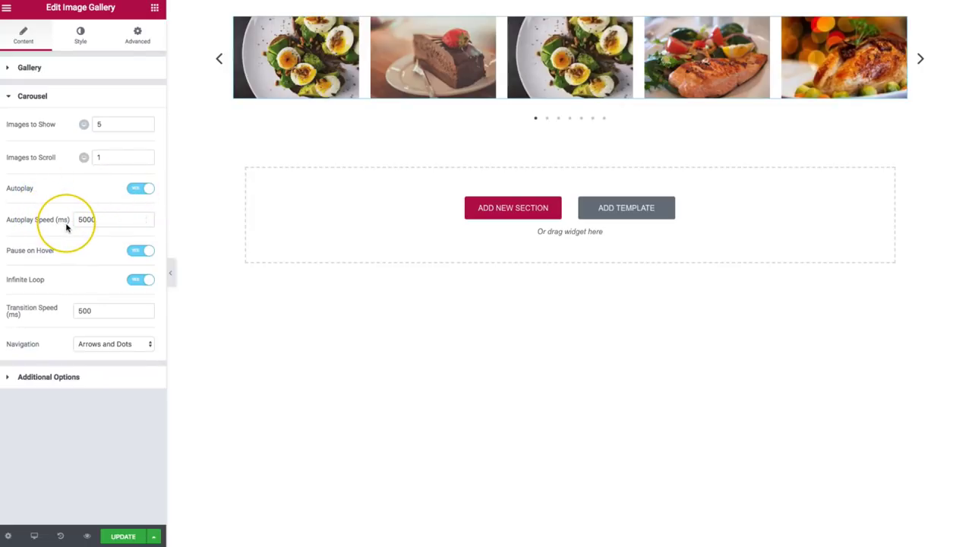
Change Autoplay Speed to 2000 ms and toggle Pause on Hover off and back on
click(95, 220)
drag(95, 220, 71, 223)
click(93, 220)
drag(97, 221, 72, 223)
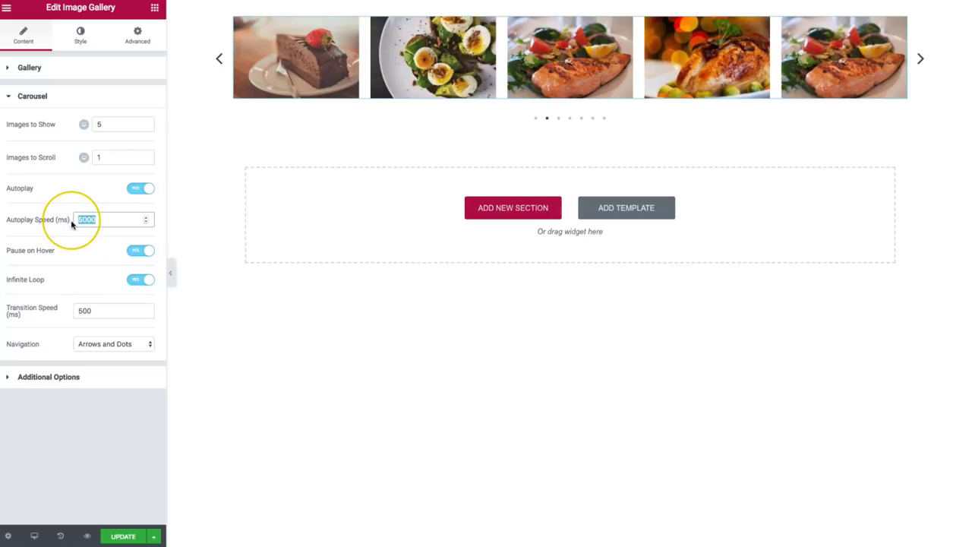
text(20)
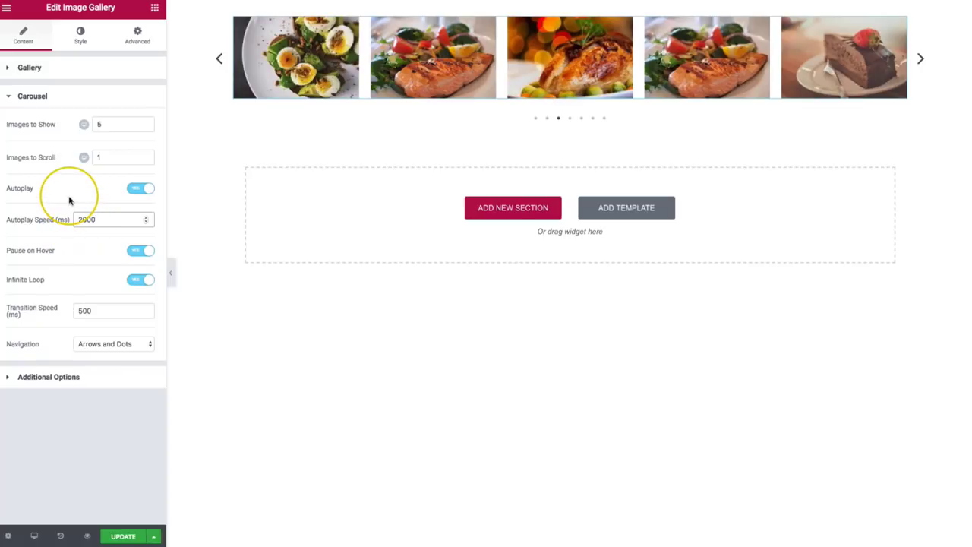
click(38, 253)
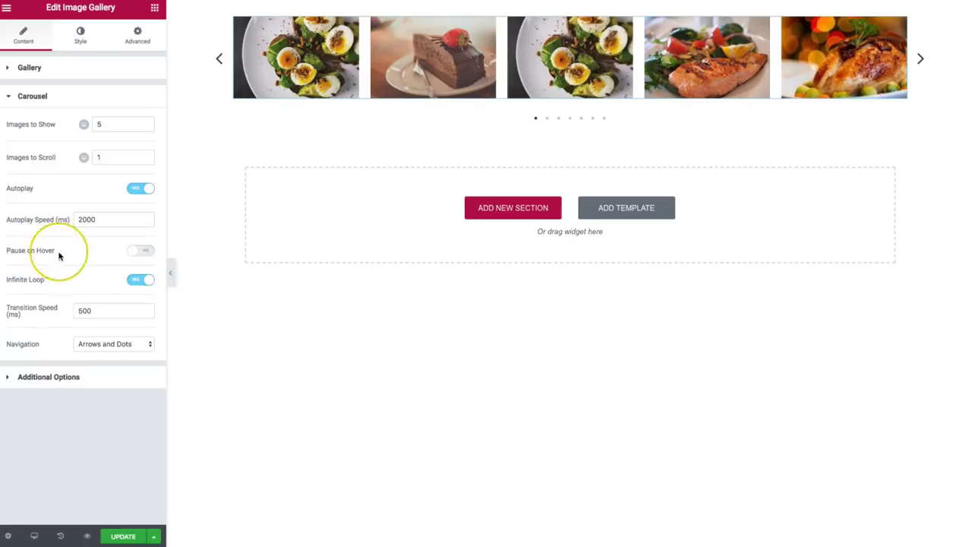
click(140, 254)
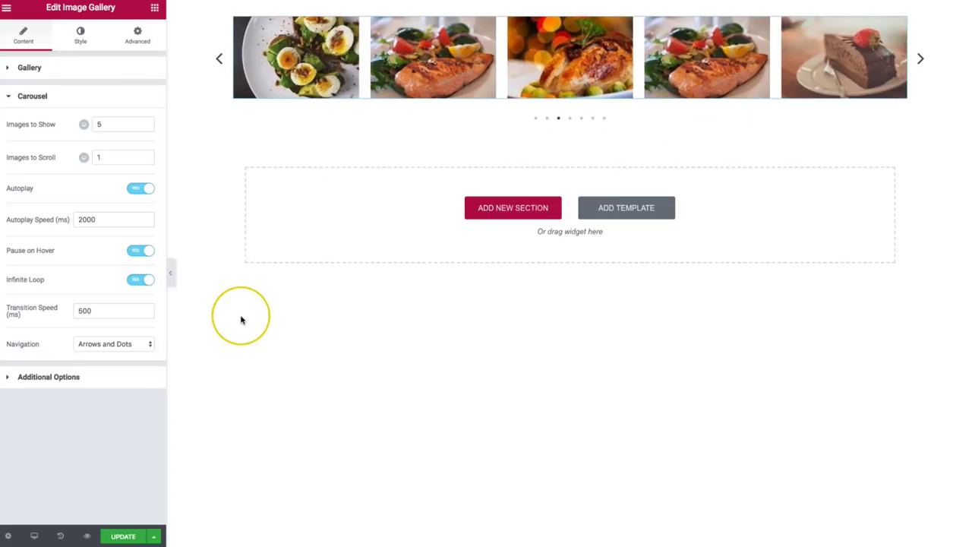
Set Transition Speed to 5000 then 2000 ms, and switch Infinite Loop off and on again
click(98, 310)
drag(99, 310, 63, 314)
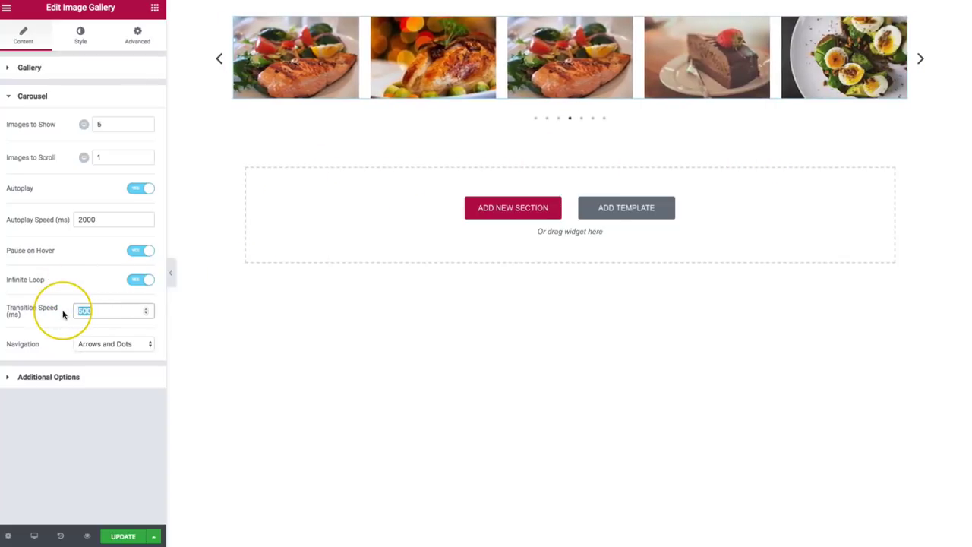
text(5000)
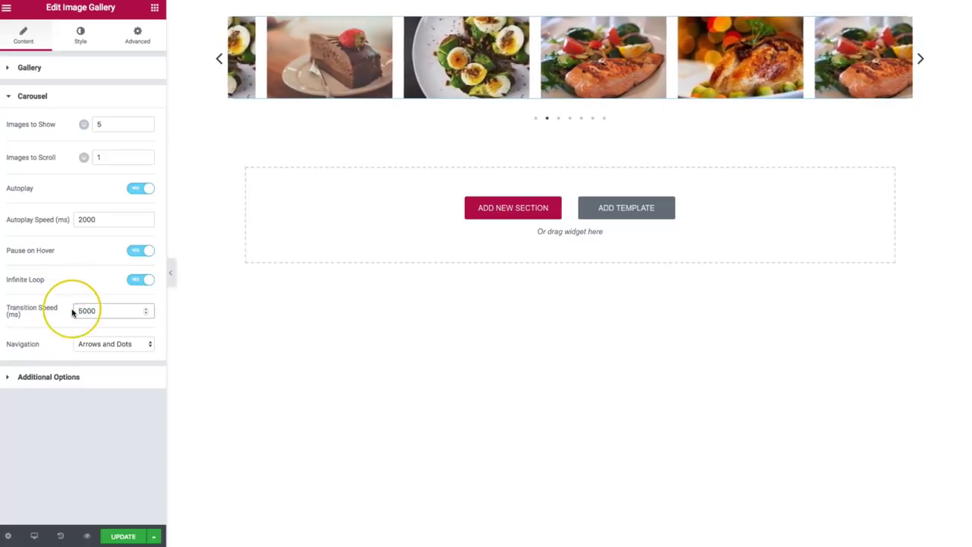
drag(104, 312, 71, 318)
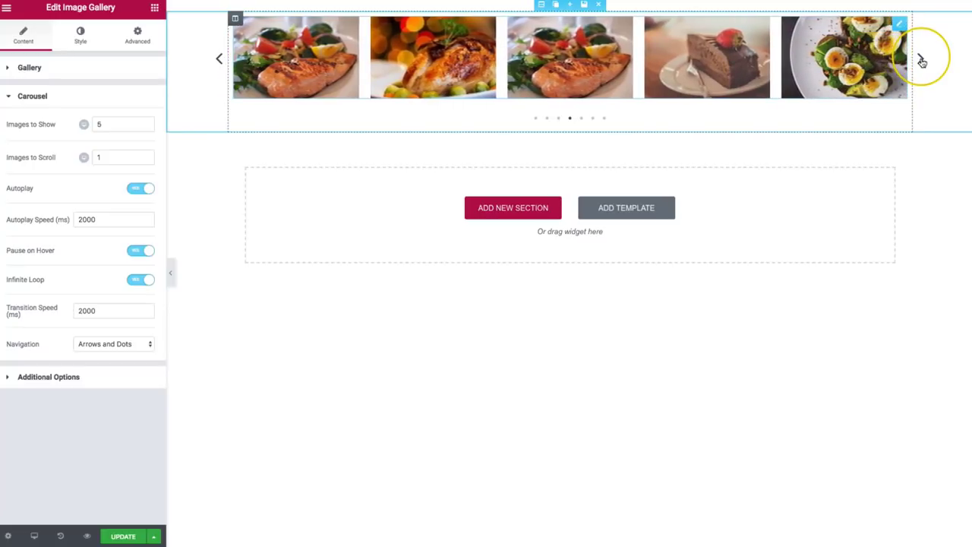
click(139, 280)
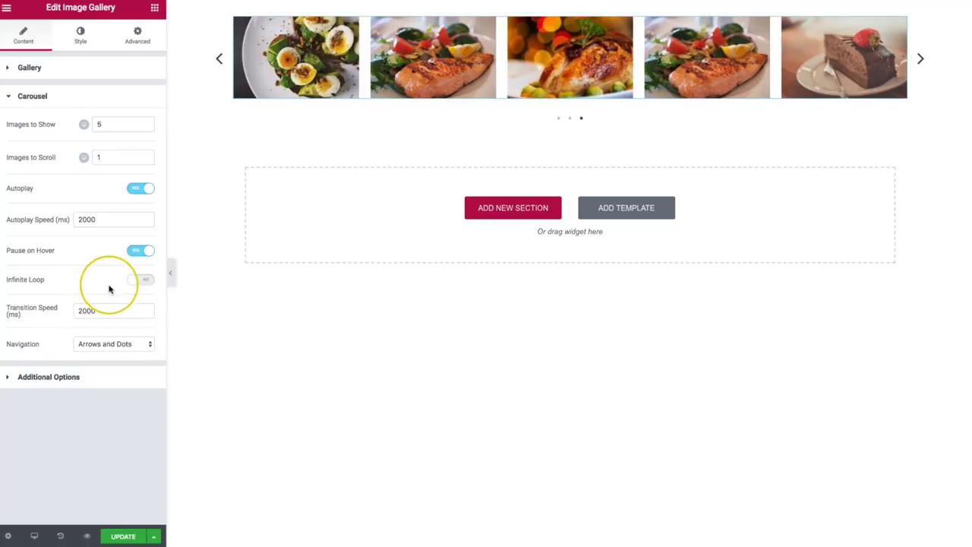
click(141, 281)
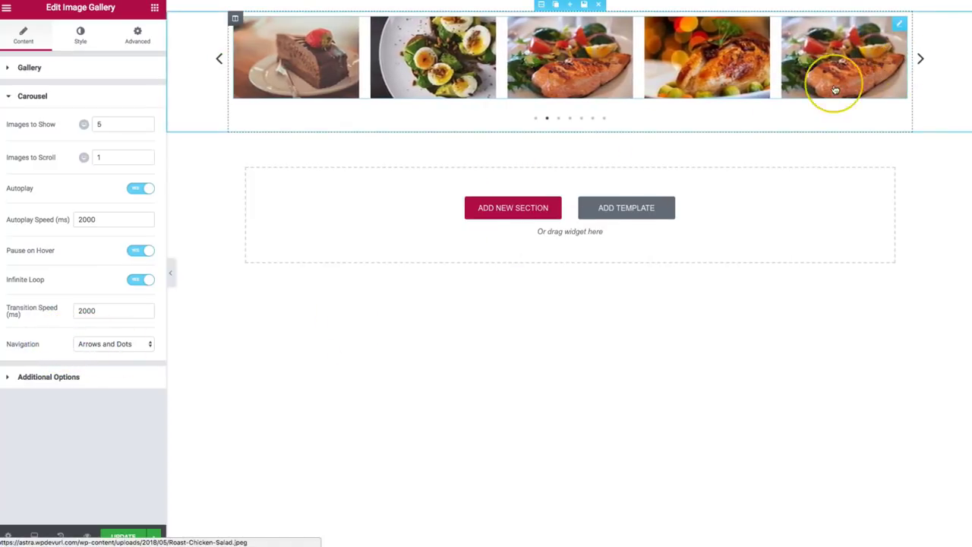
Try Arrows, Dots and None navigation, restore Arrows and Dots, and expand Additional Options
click(79, 343)
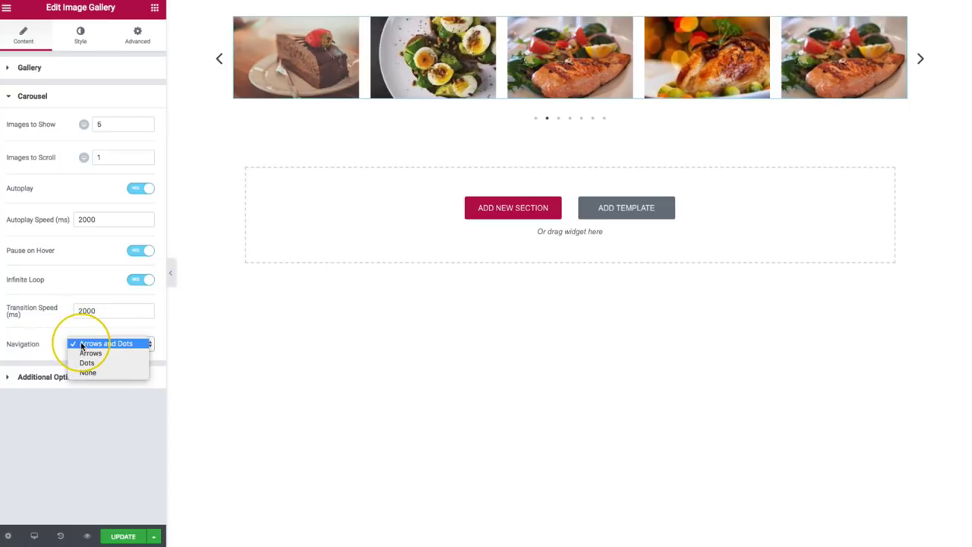
click(91, 352)
click(100, 343)
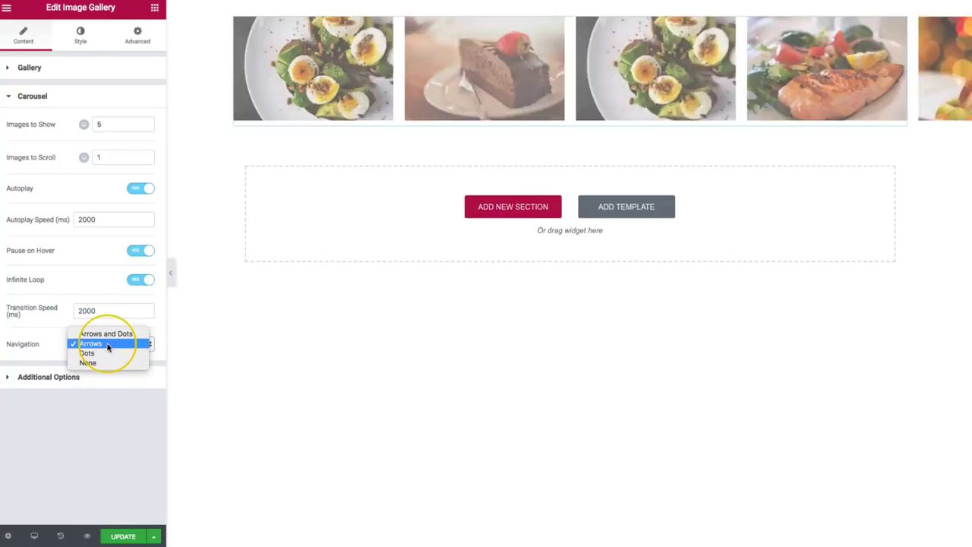
click(95, 355)
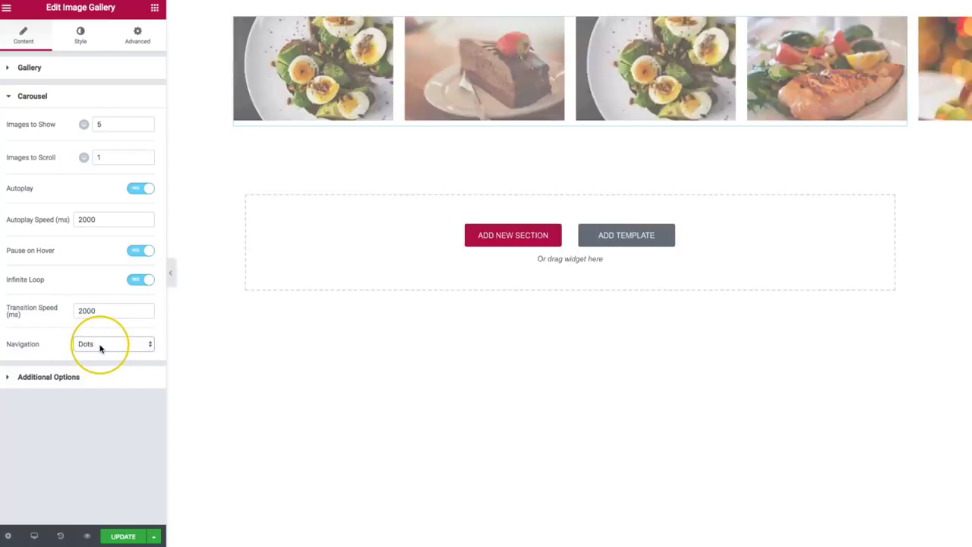
click(97, 349)
click(93, 354)
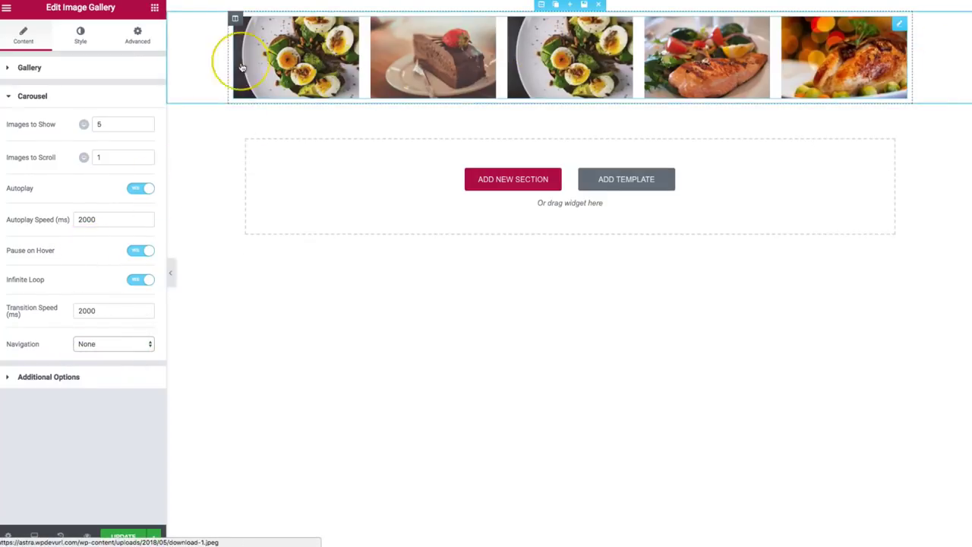
click(87, 344)
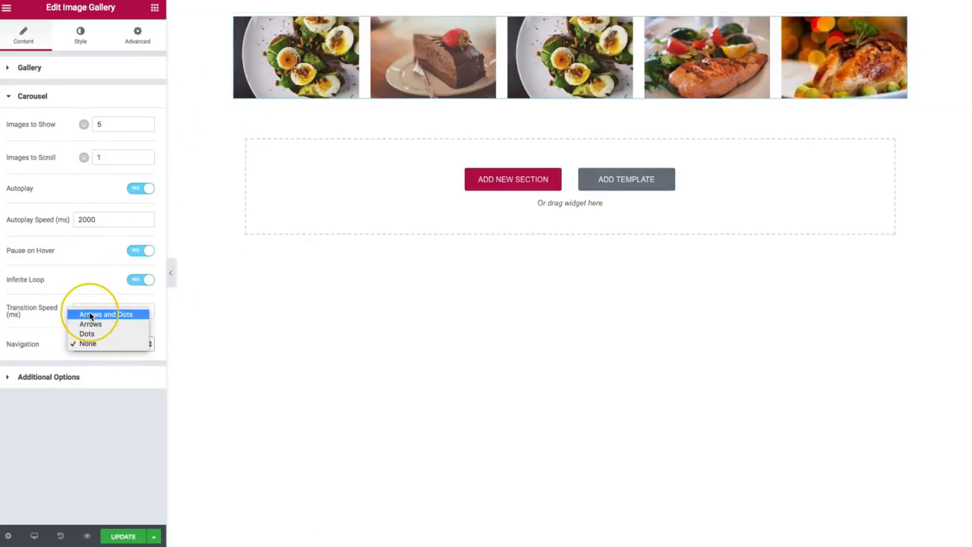
click(90, 312)
click(52, 378)
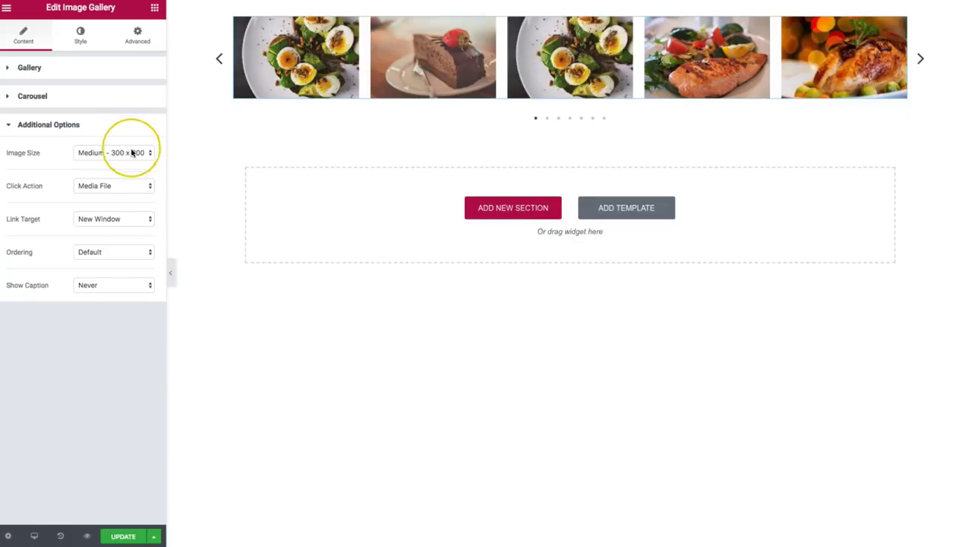
Set the gallery's Image Size to Full and its Click Action to Lightbox
click(106, 154)
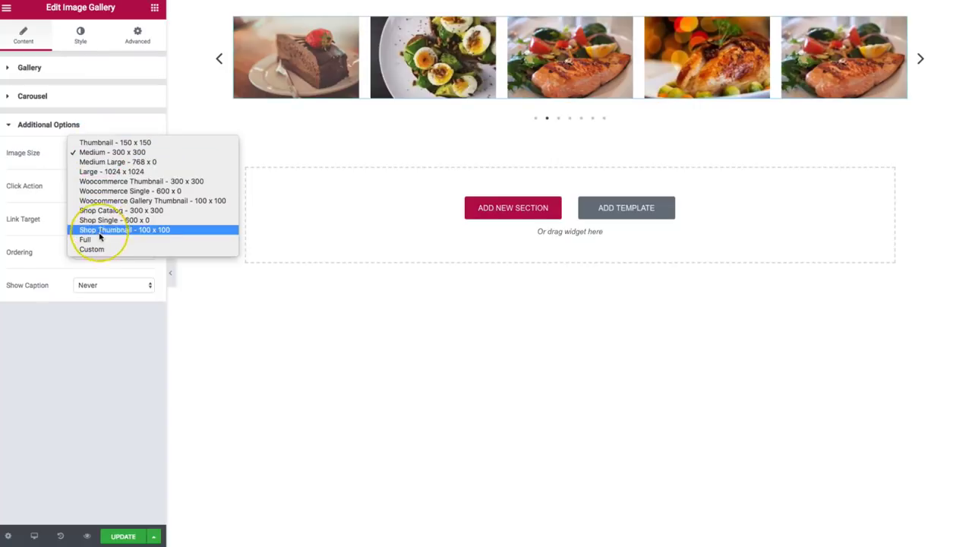
click(95, 240)
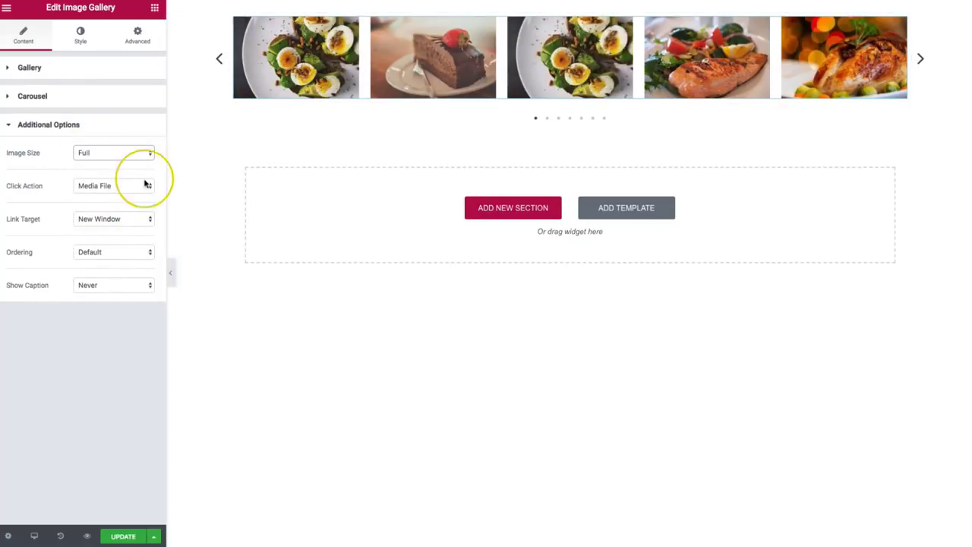
click(98, 188)
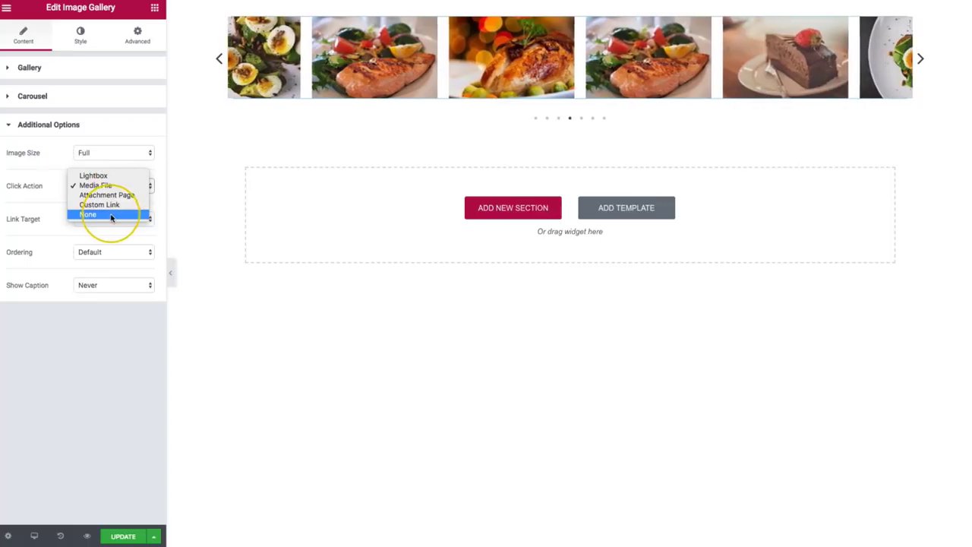
click(98, 177)
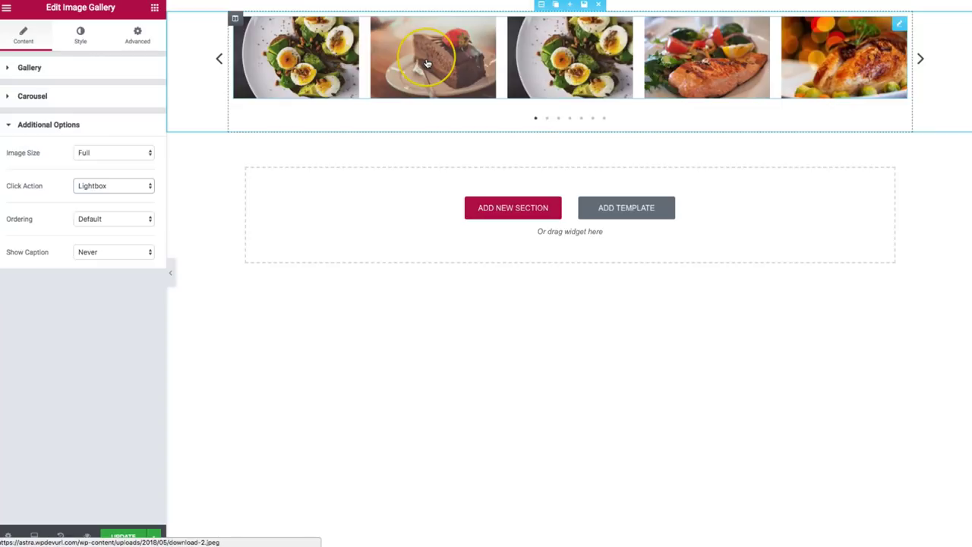
click(427, 64)
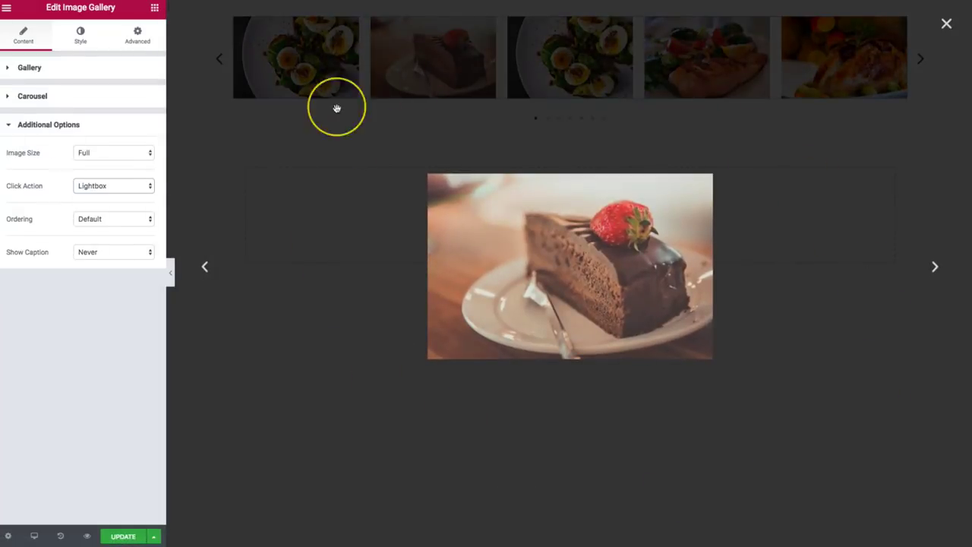
click(935, 267)
click(935, 267)
click(934, 268)
click(935, 268)
click(935, 267)
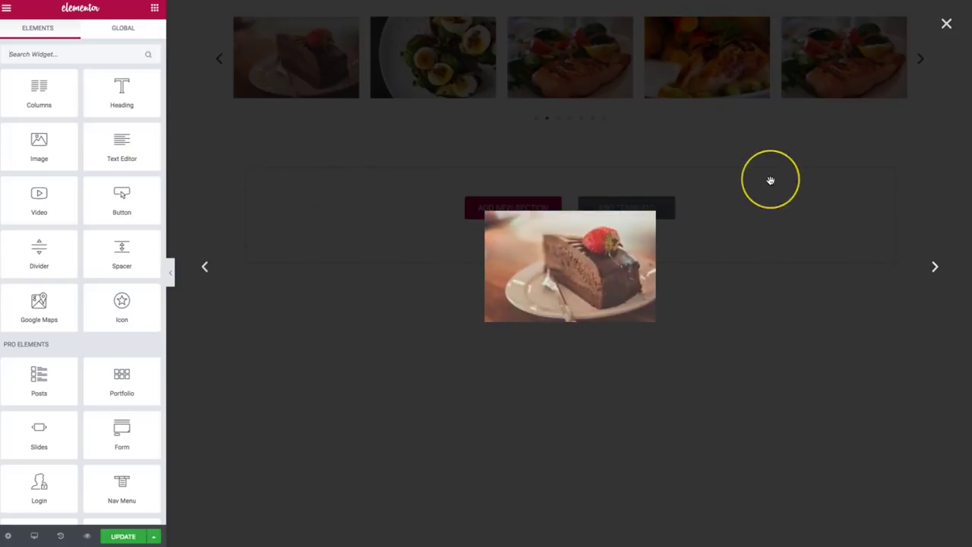
click(946, 24)
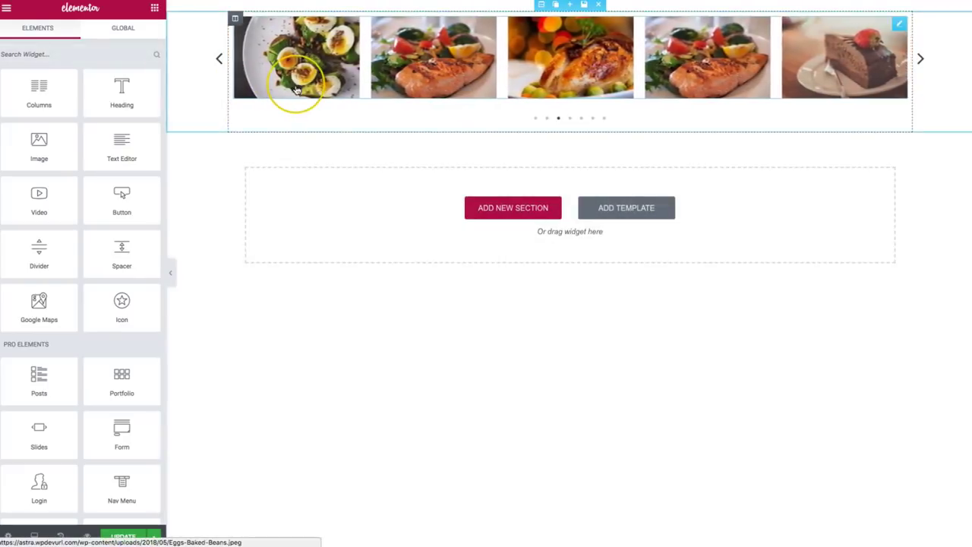
click(296, 90)
click(72, 272)
click(303, 283)
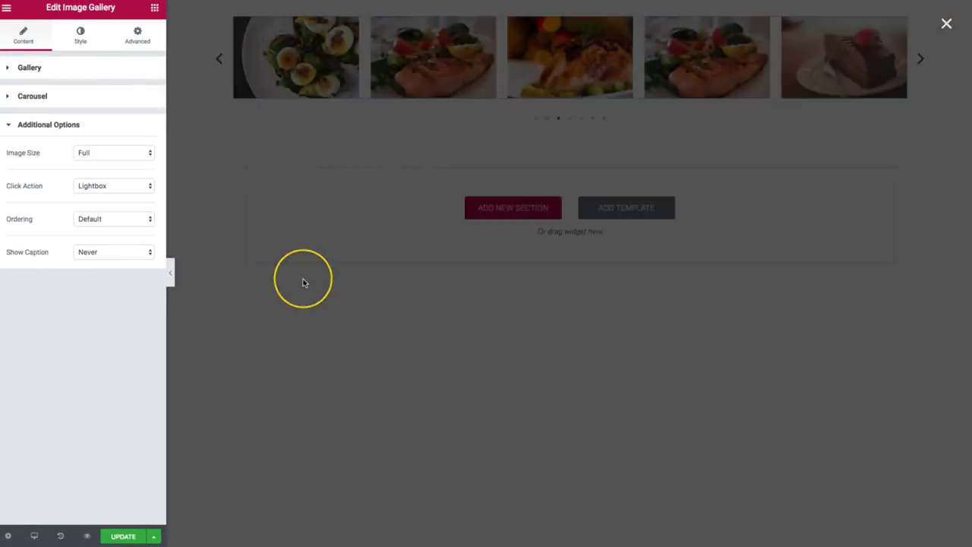
click(114, 187)
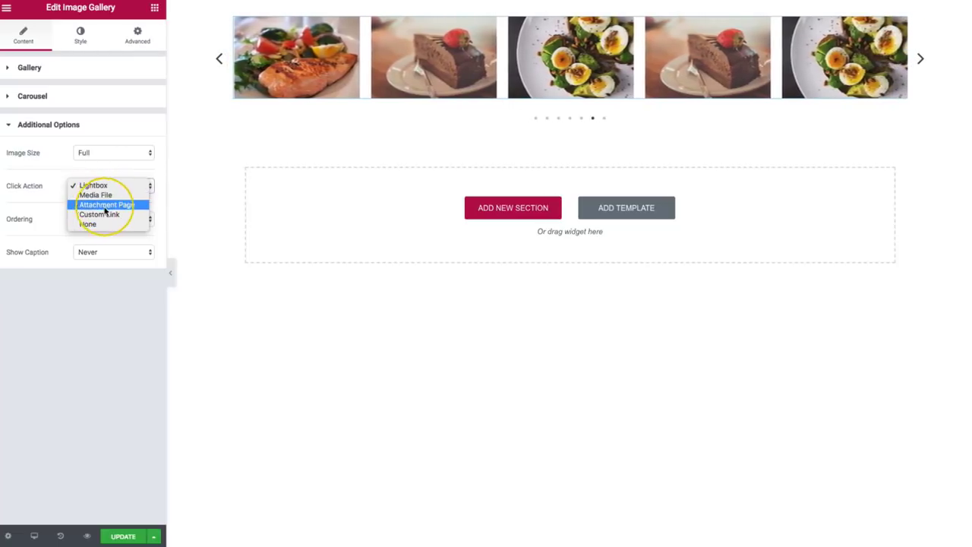
Switch Click Action to Custom Link and inspect the Eggs image's UAEL Custom Link field
click(101, 214)
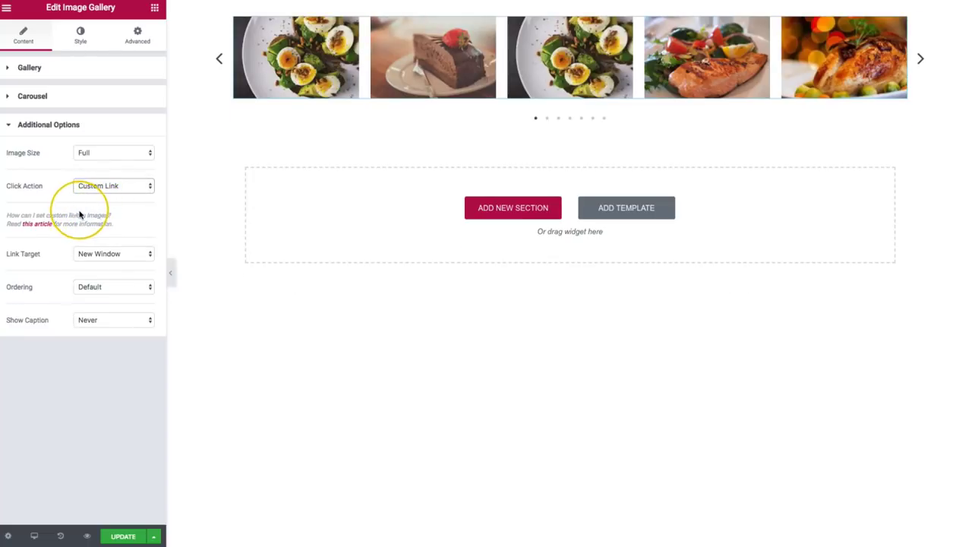
click(79, 67)
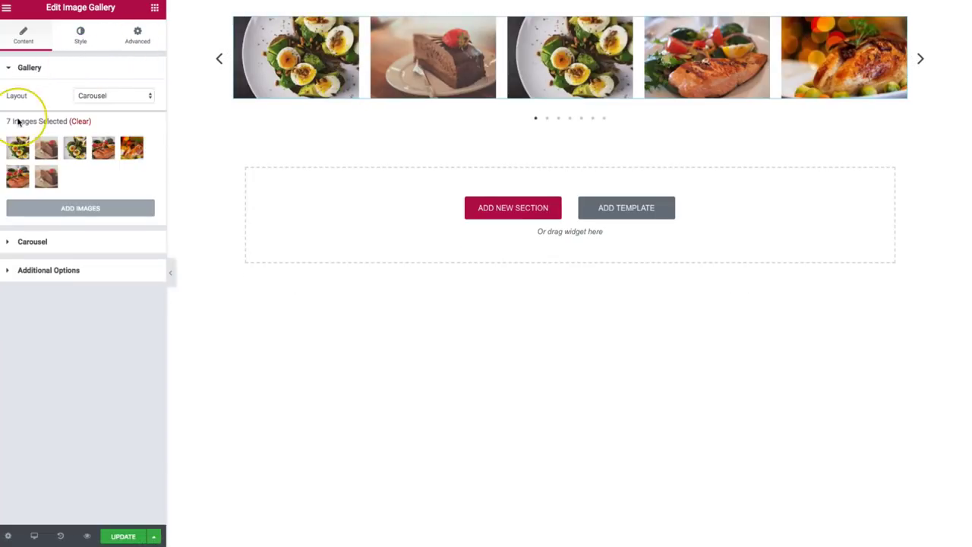
click(15, 148)
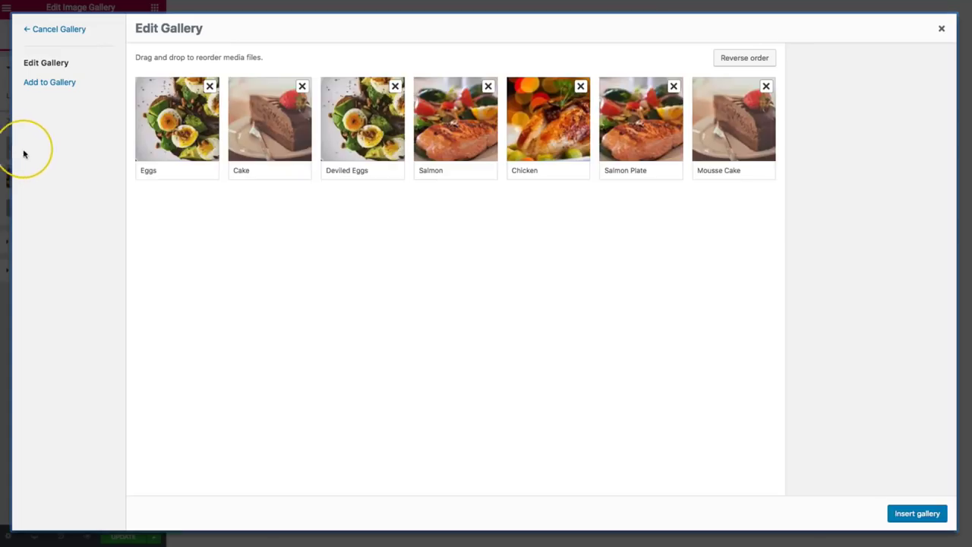
click(187, 117)
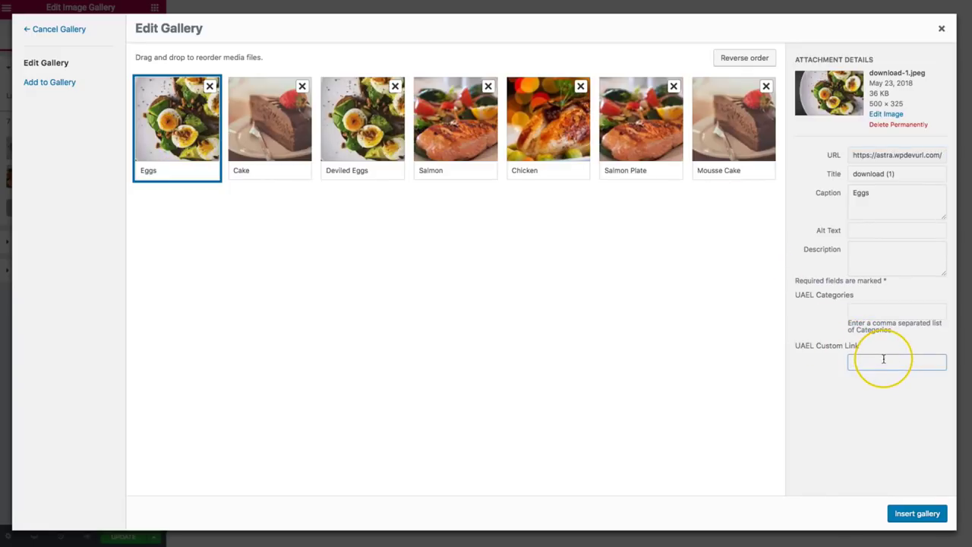
click(942, 31)
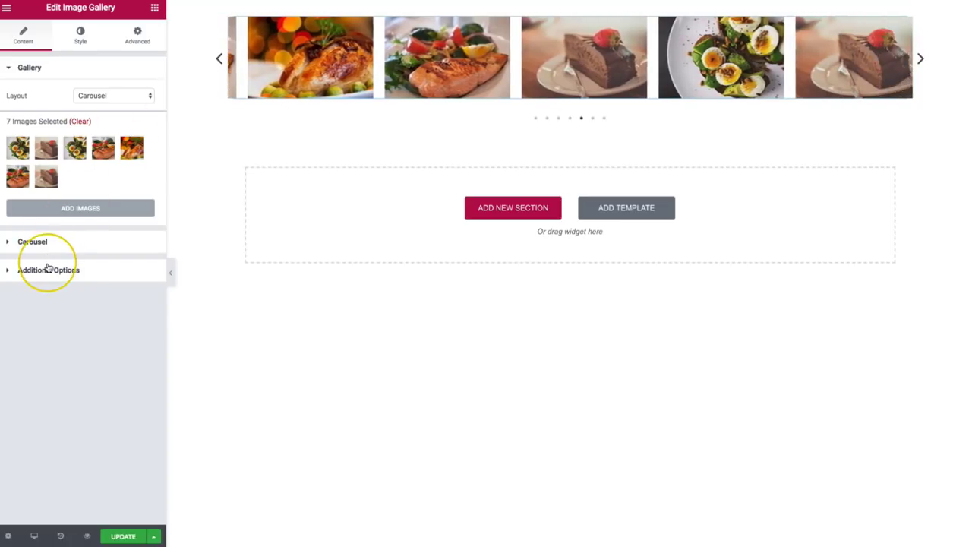
Set Link Target to Same Window and change Click Action back to Lightbox
click(48, 268)
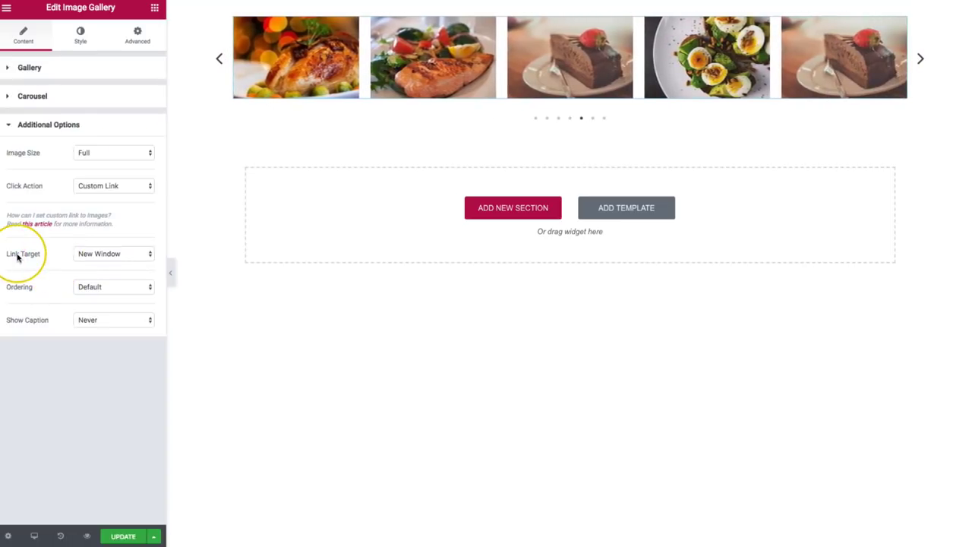
click(114, 253)
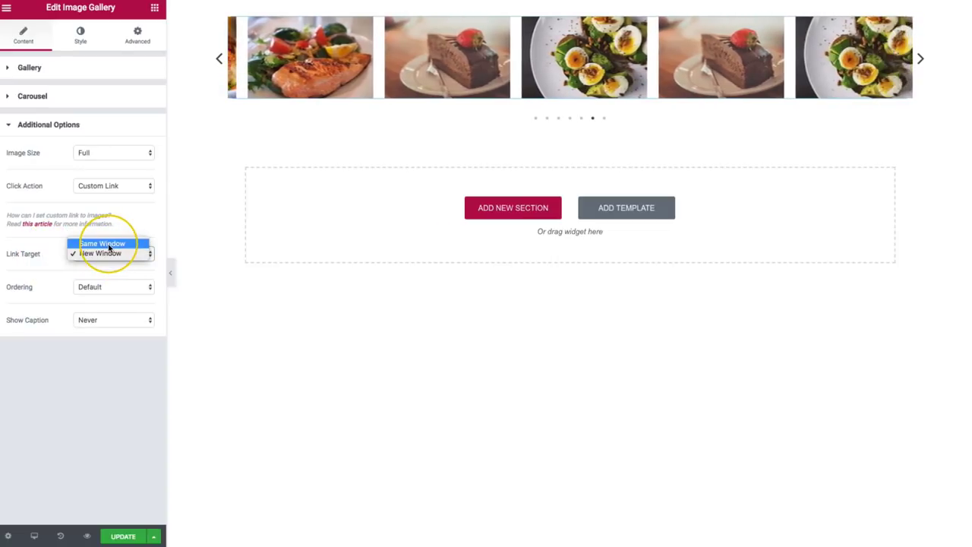
click(106, 243)
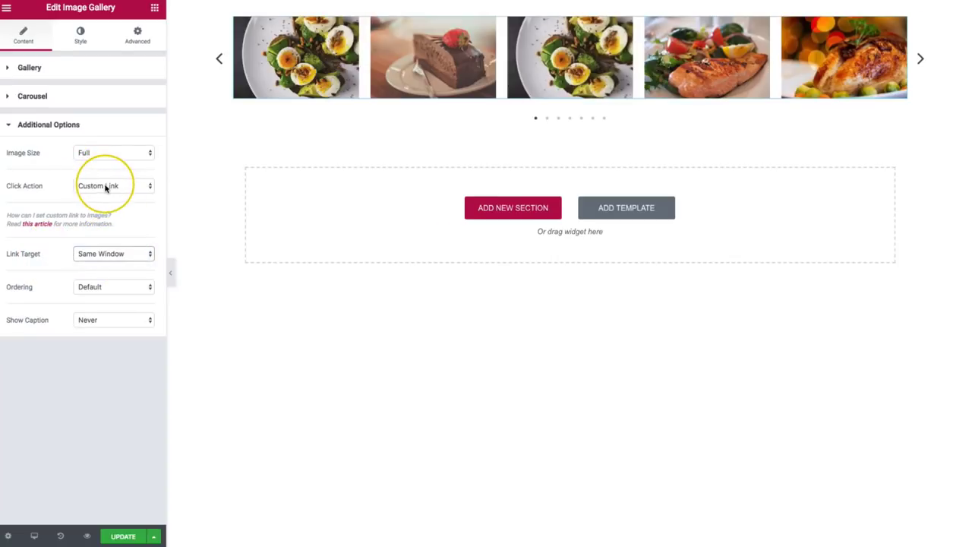
click(108, 187)
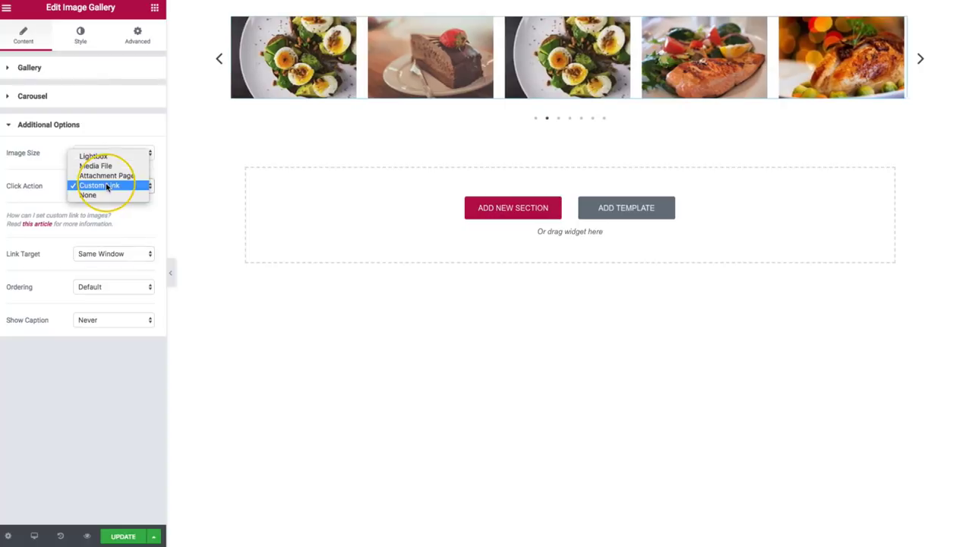
click(104, 158)
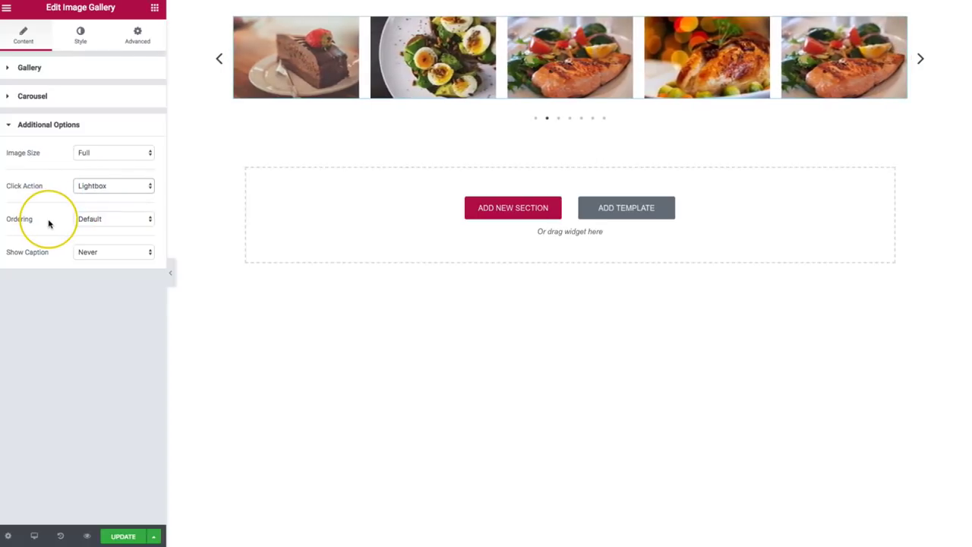
Try Random image Ordering, then return it to Default
click(100, 219)
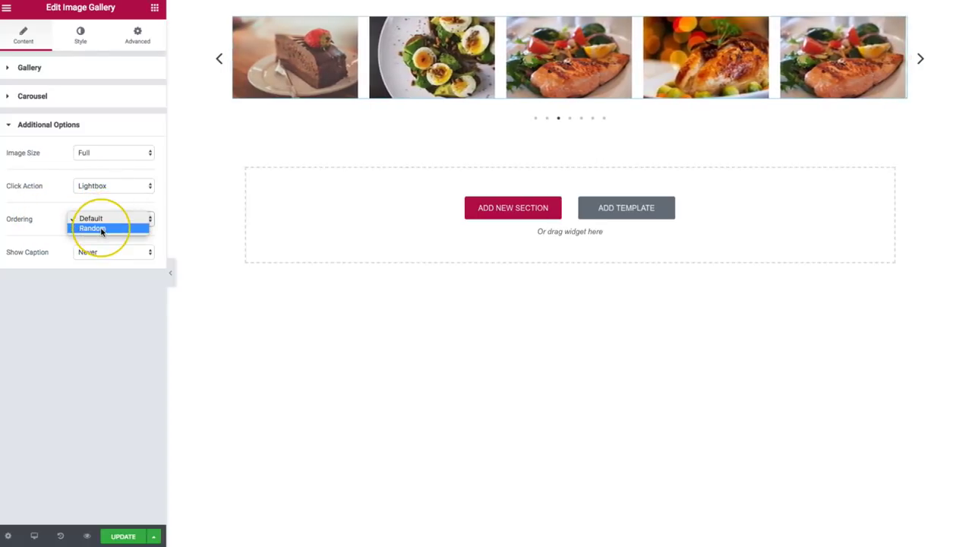
click(102, 228)
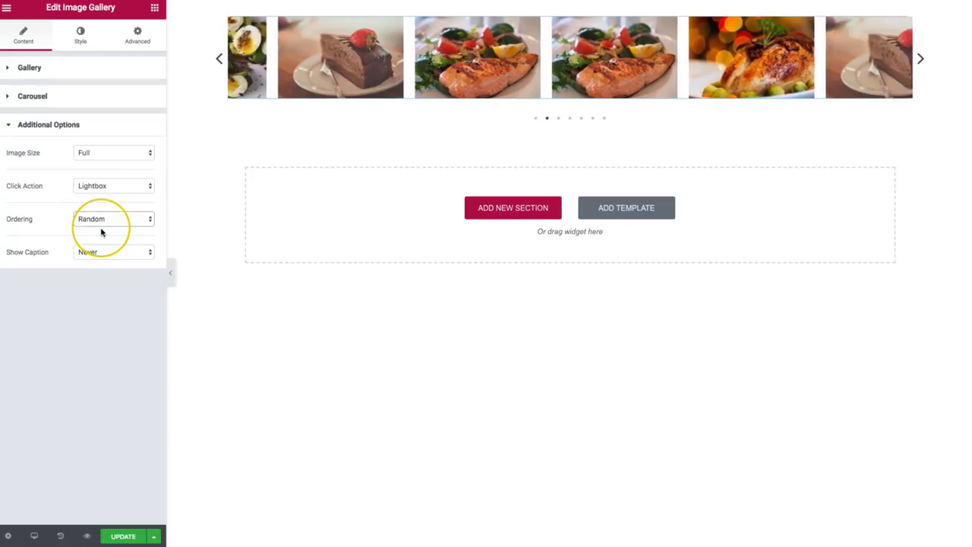
click(103, 224)
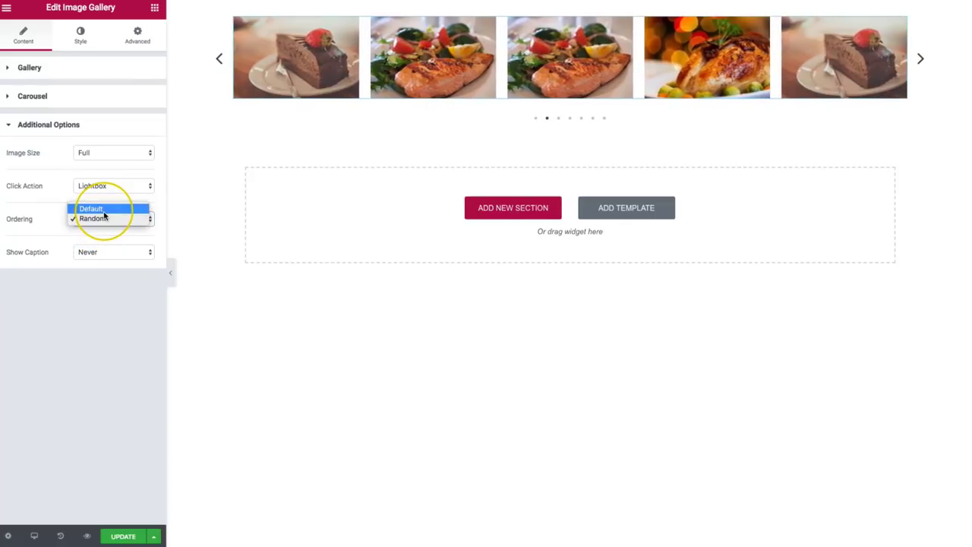
click(103, 210)
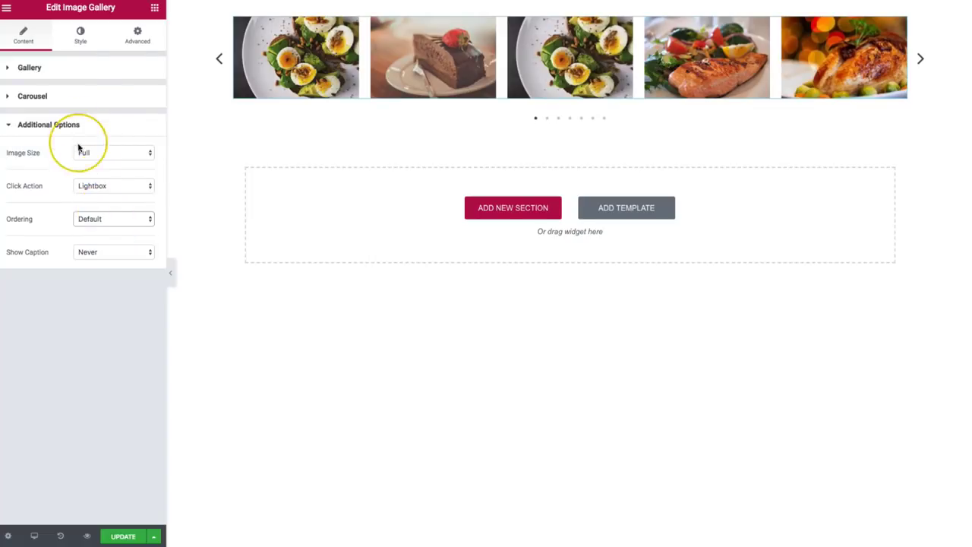
Try the Show Caption options On Image and On Hover, leaving it at On Image
click(63, 68)
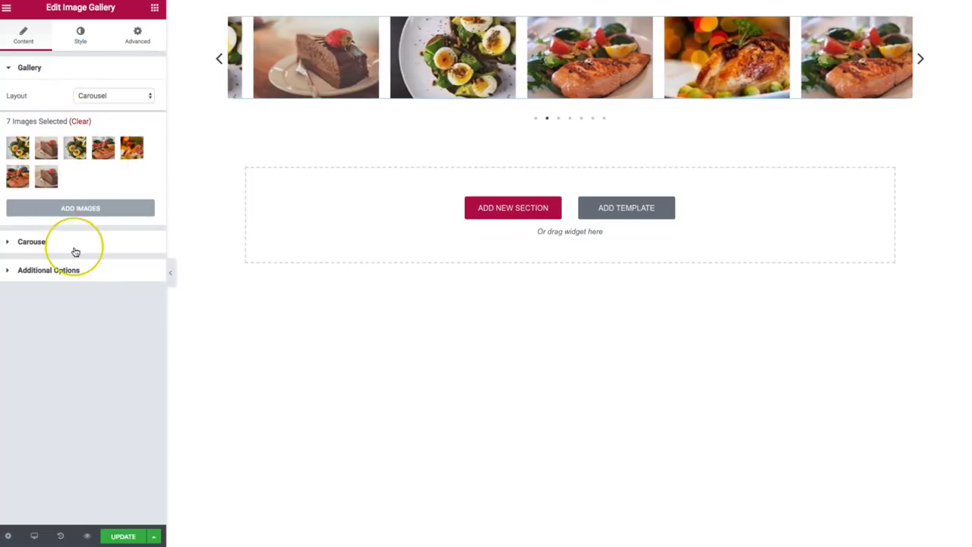
click(76, 271)
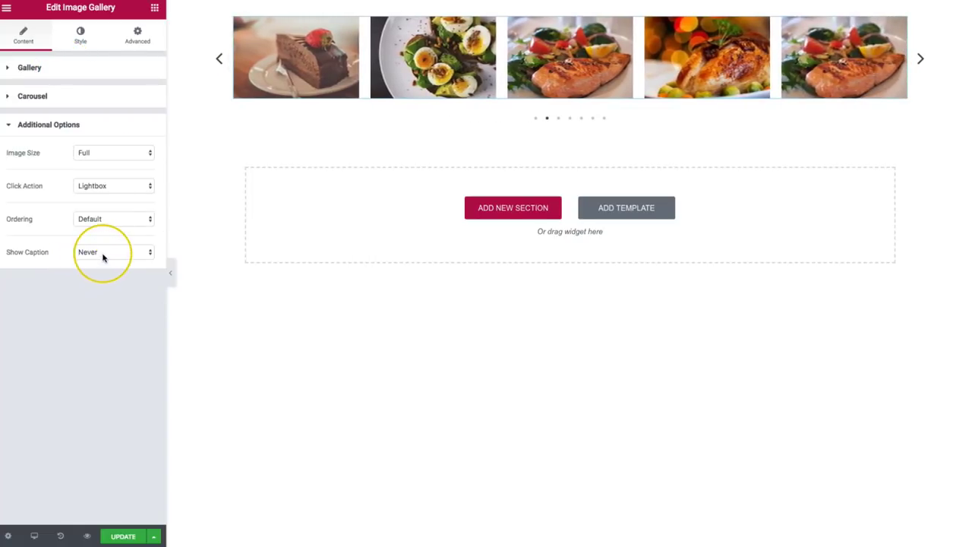
click(103, 254)
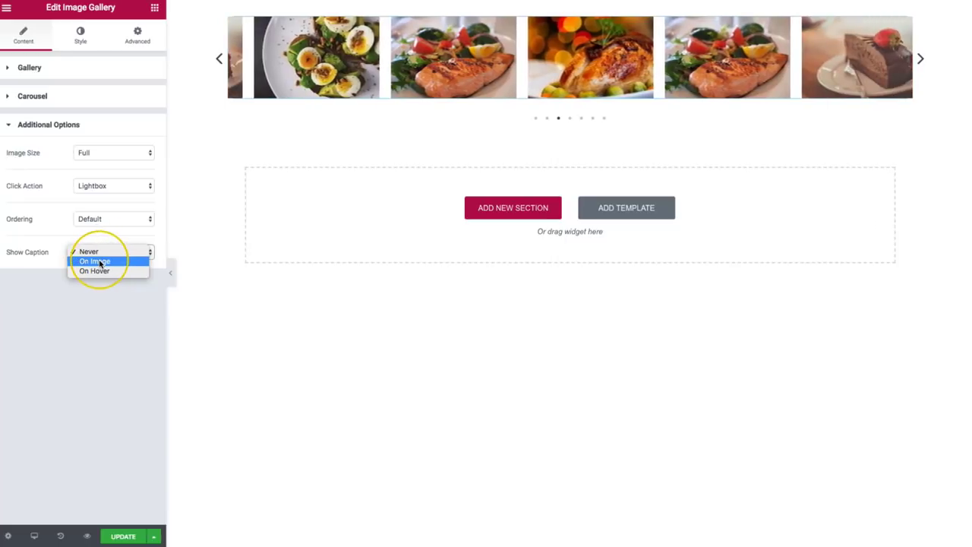
click(101, 262)
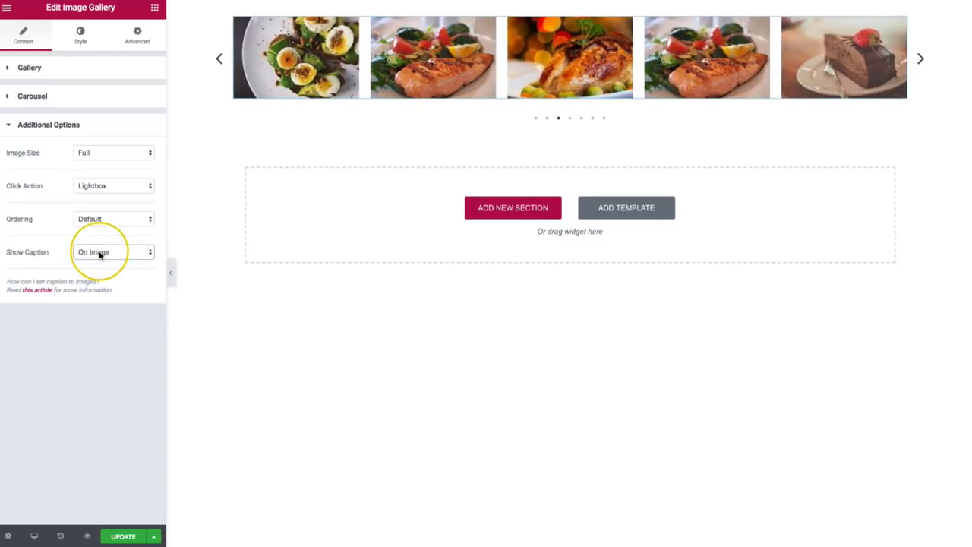
click(100, 255)
click(97, 262)
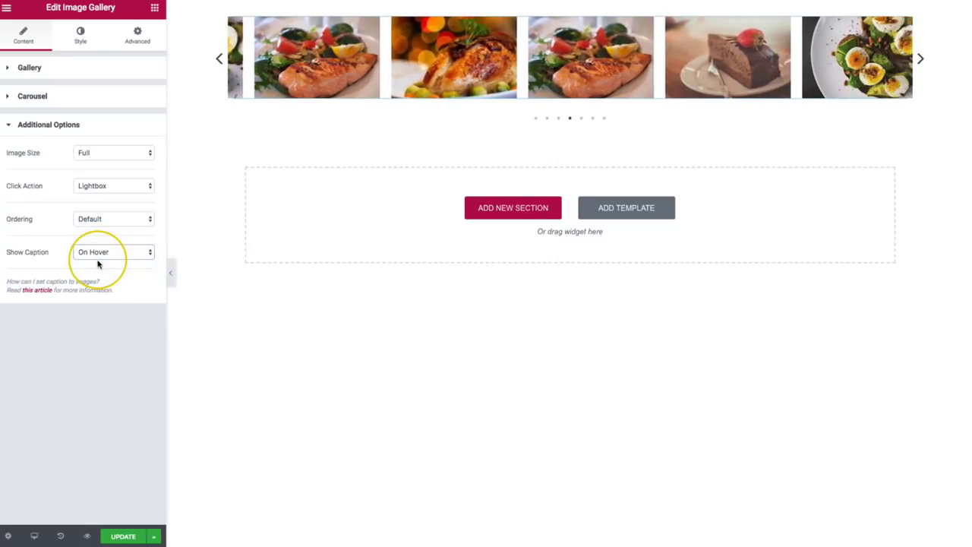
click(102, 254)
click(102, 245)
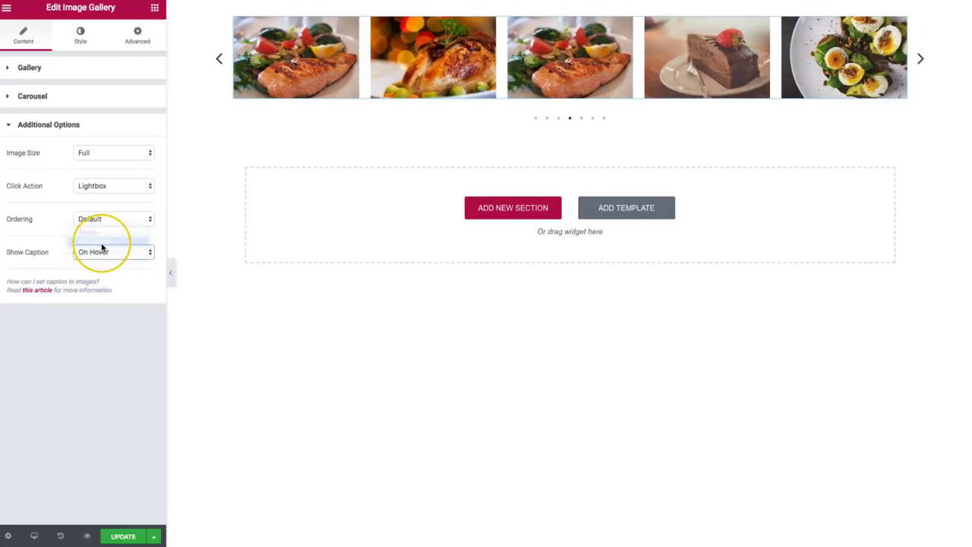
Save the page, reload the editor, and set Show Caption to On Hover
click(125, 537)
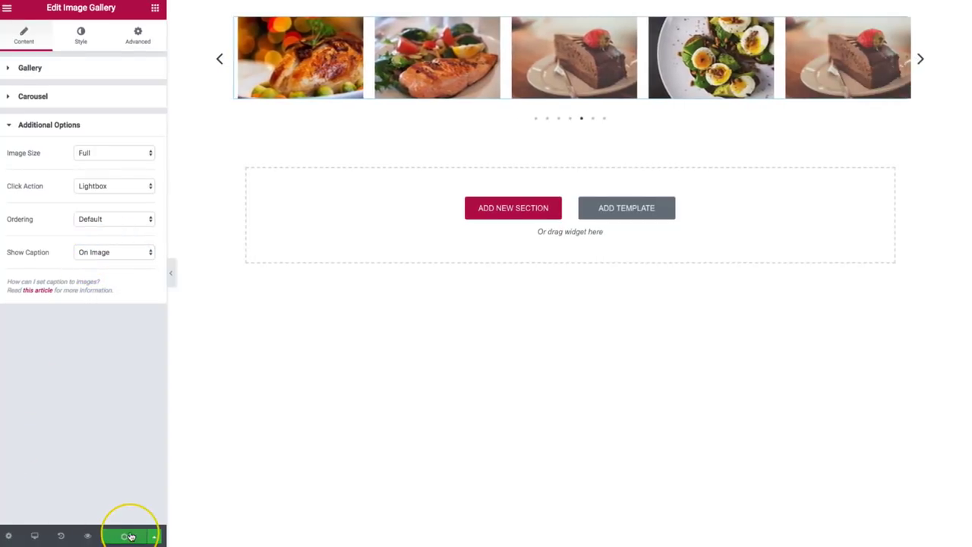
key(F5)
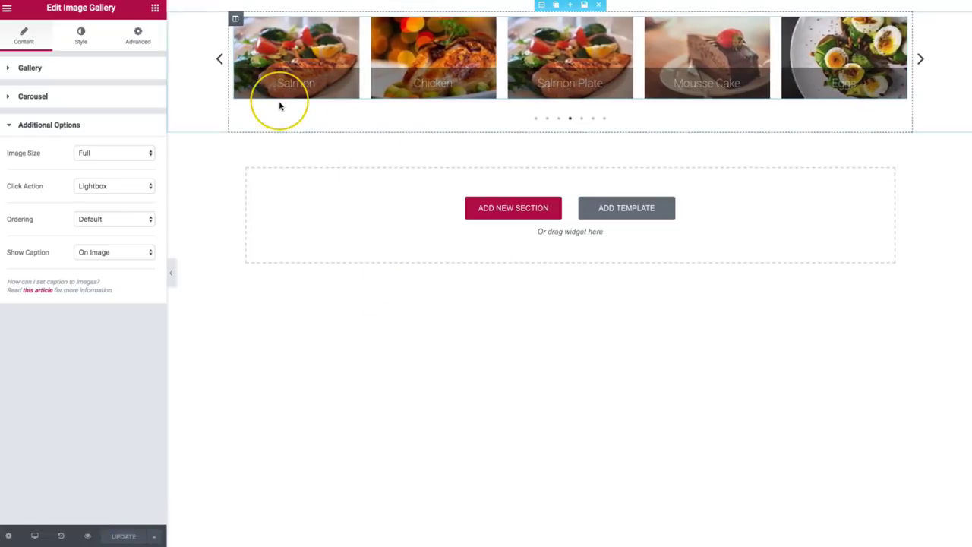
click(118, 252)
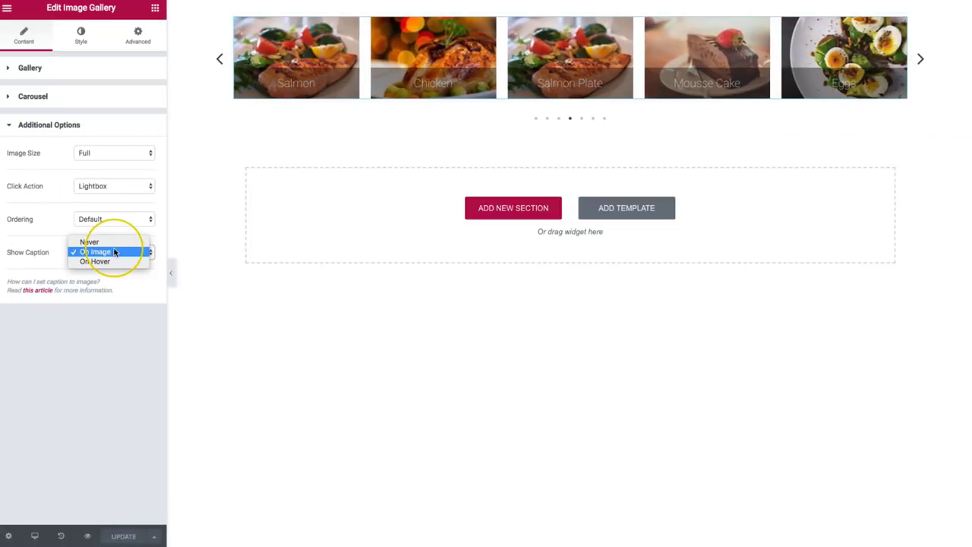
click(114, 263)
mouse_move(486, 66)
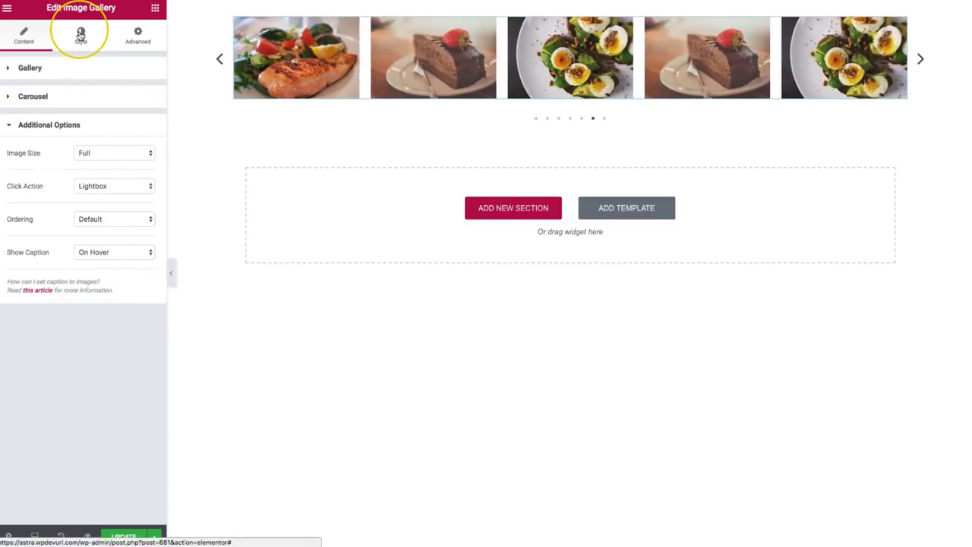
In the Style tab, reduce Columns Gap to 22 and expand the Thumbnail section
click(81, 35)
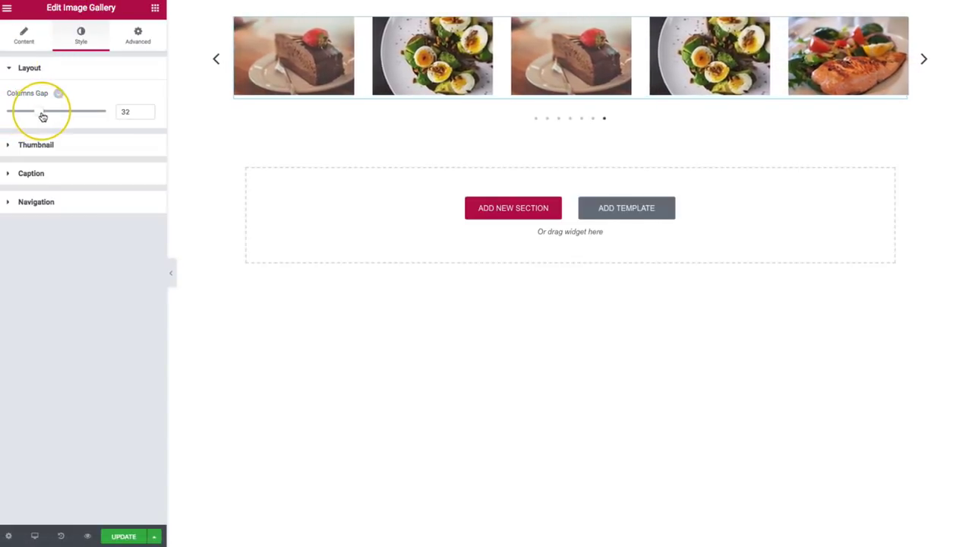
drag(48, 117, 36, 116)
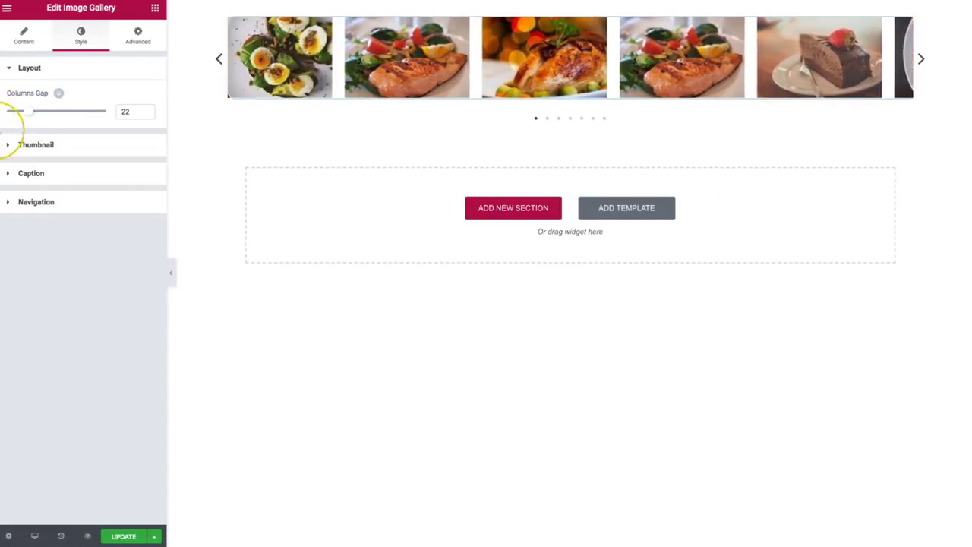
click(34, 146)
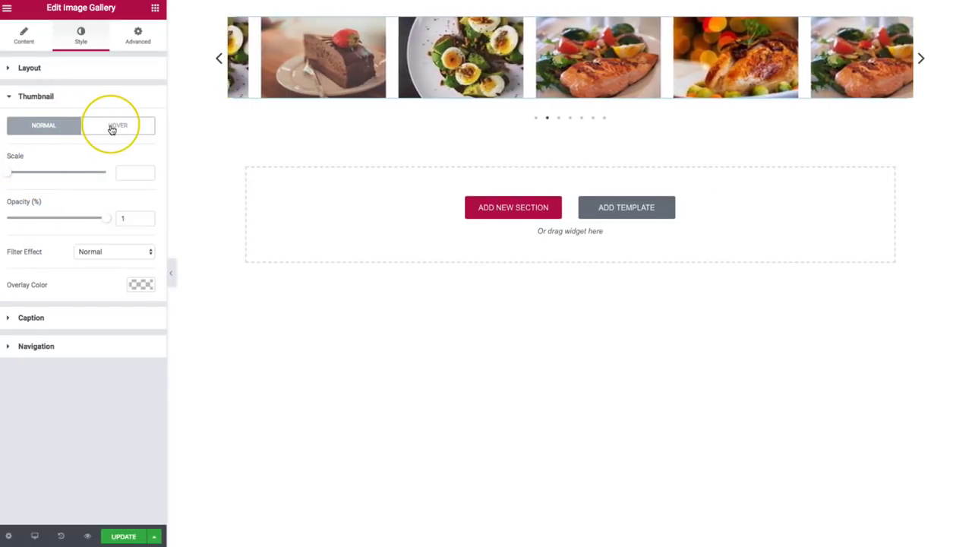
Experiment with thumbnail Scale 1.25 and Opacity across the Normal and Hover states
drag(29, 178, 33, 178)
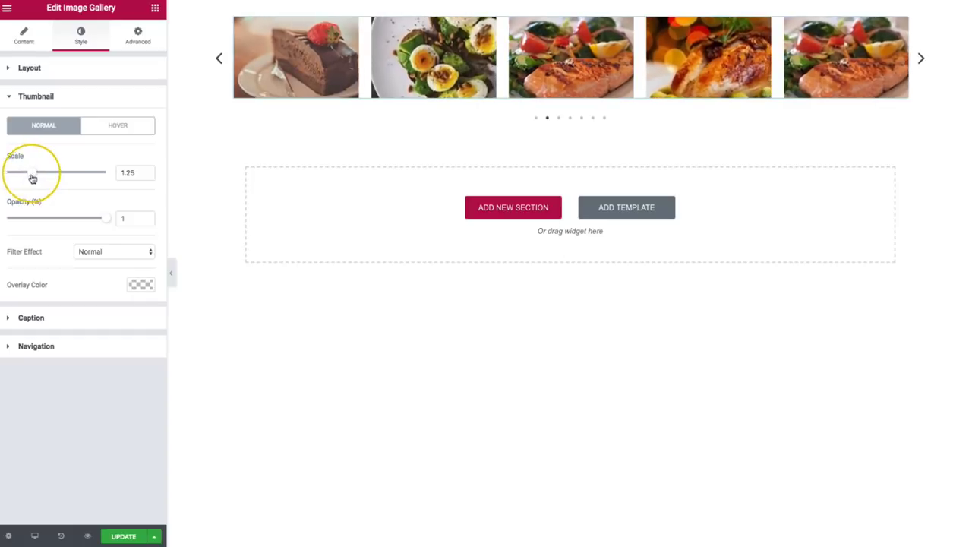
click(99, 129)
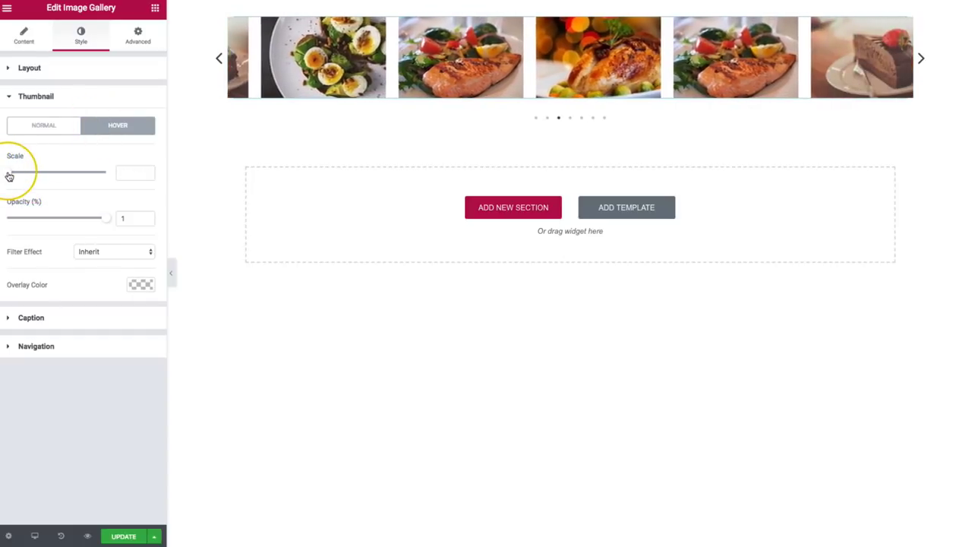
click(33, 135)
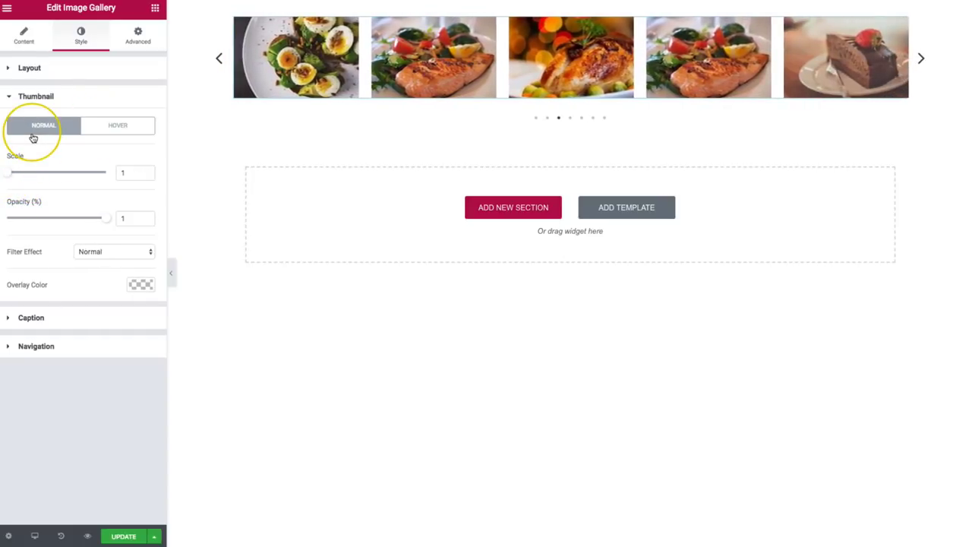
mouse_move(104, 218)
mouse_down()
mouse_move(36, 225)
mouse_move(115, 223)
mouse_up()
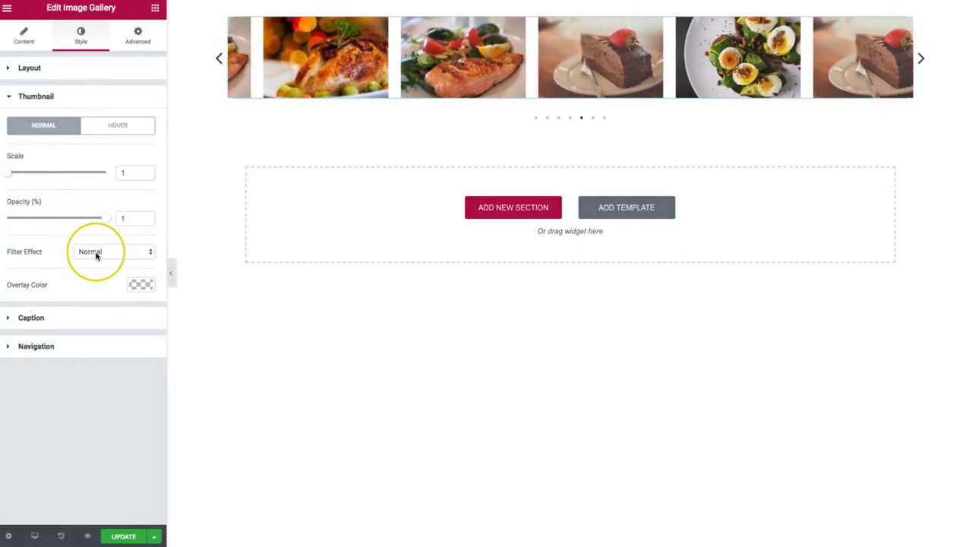
Try the Perpetua and Willow filter effects, then settle on Sutro for the thumbnails
click(95, 253)
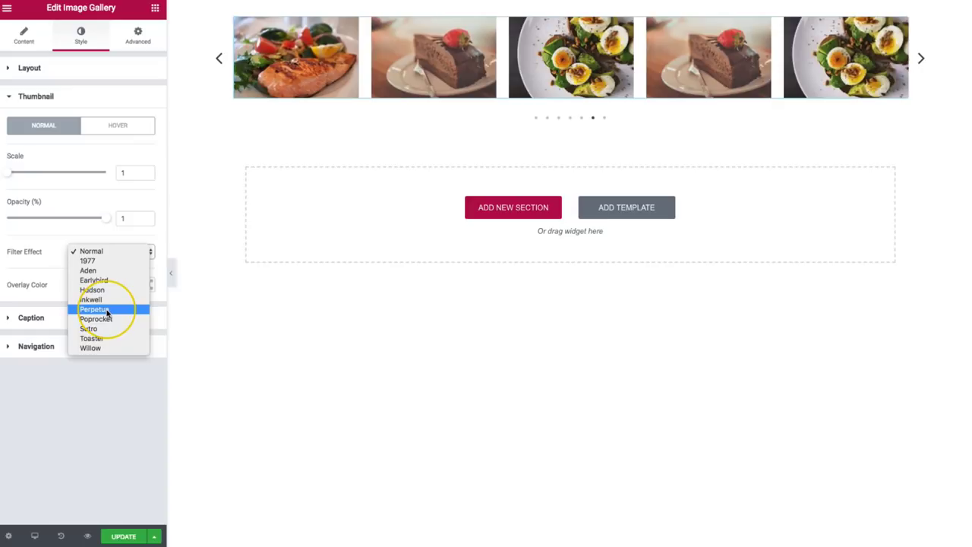
click(107, 310)
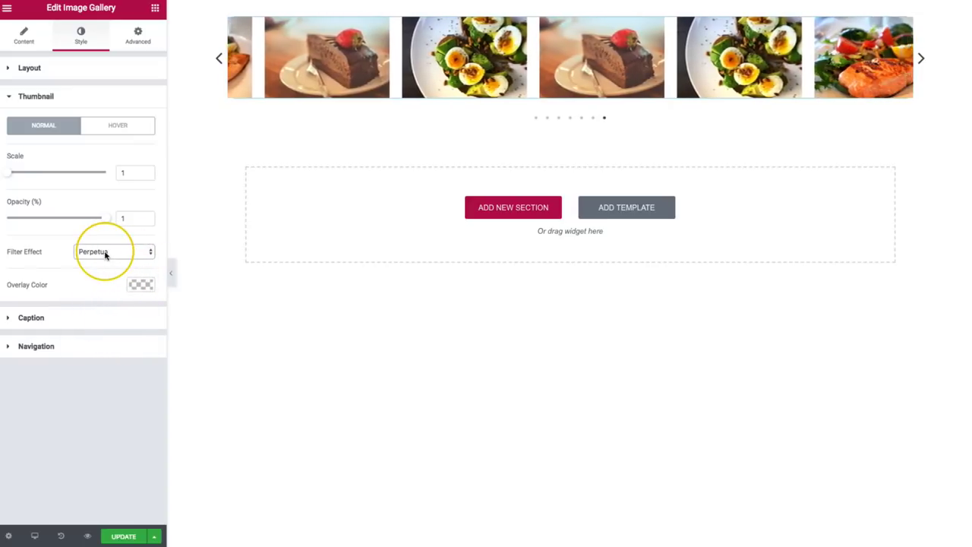
click(106, 254)
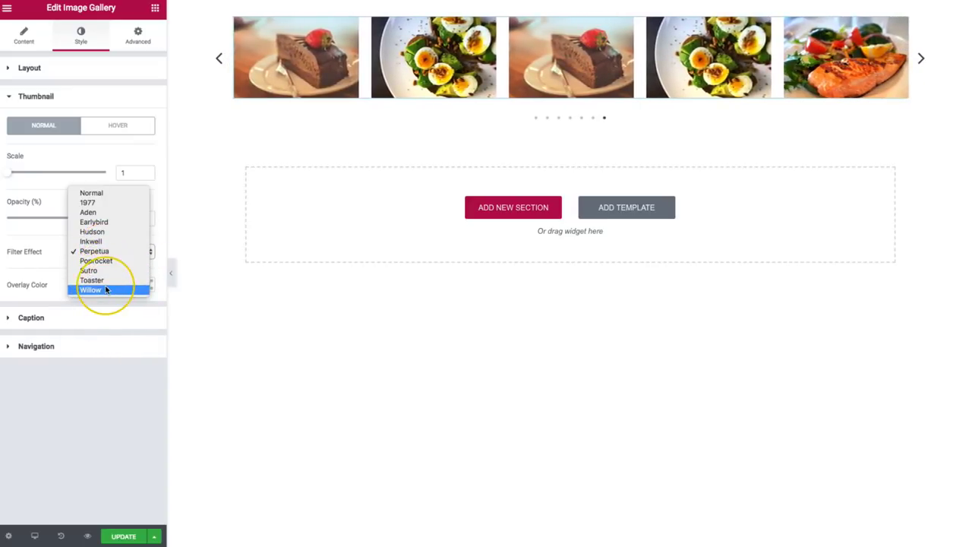
click(106, 289)
click(111, 253)
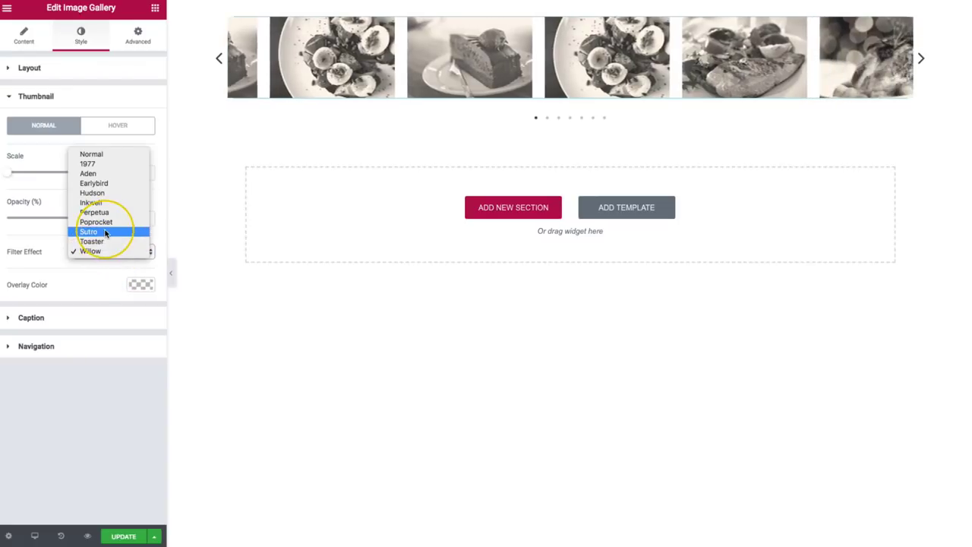
click(108, 231)
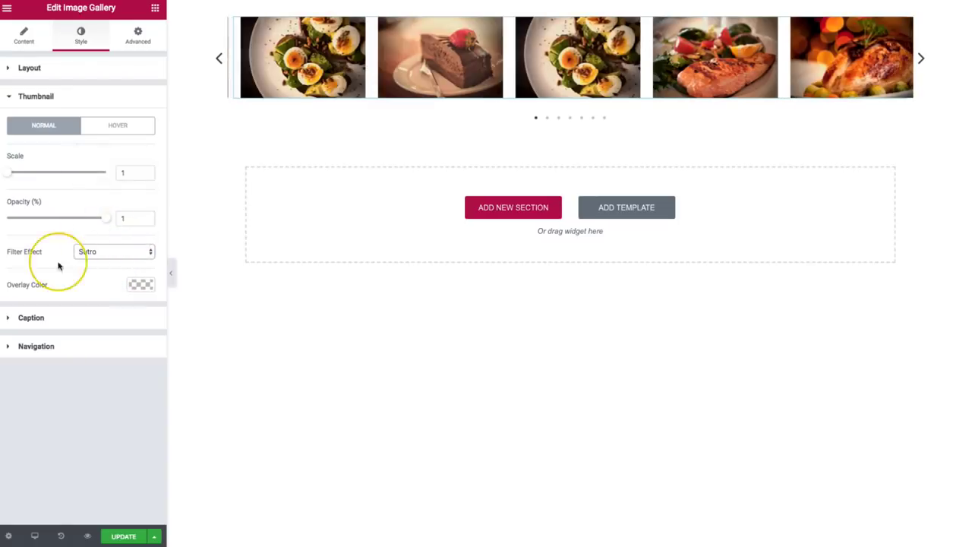
Set the thumbnail Overlay Color alpha to zero and expand the Caption style section
click(140, 286)
drag(145, 312, 145, 339)
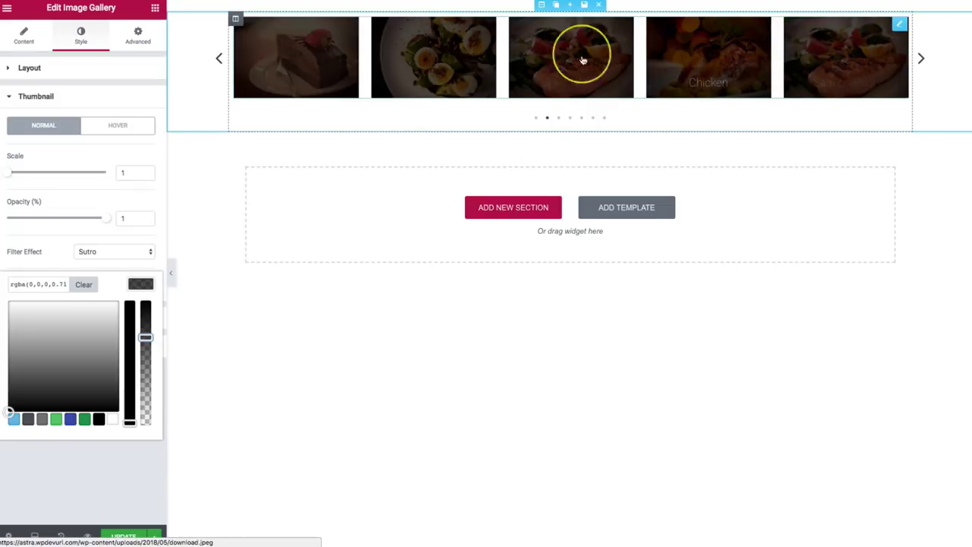
click(138, 285)
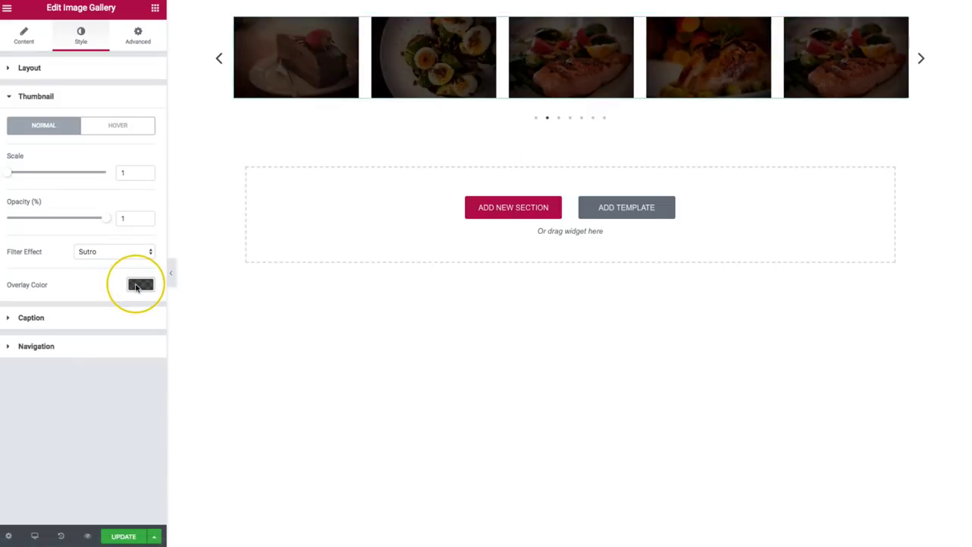
click(137, 285)
drag(144, 332, 143, 430)
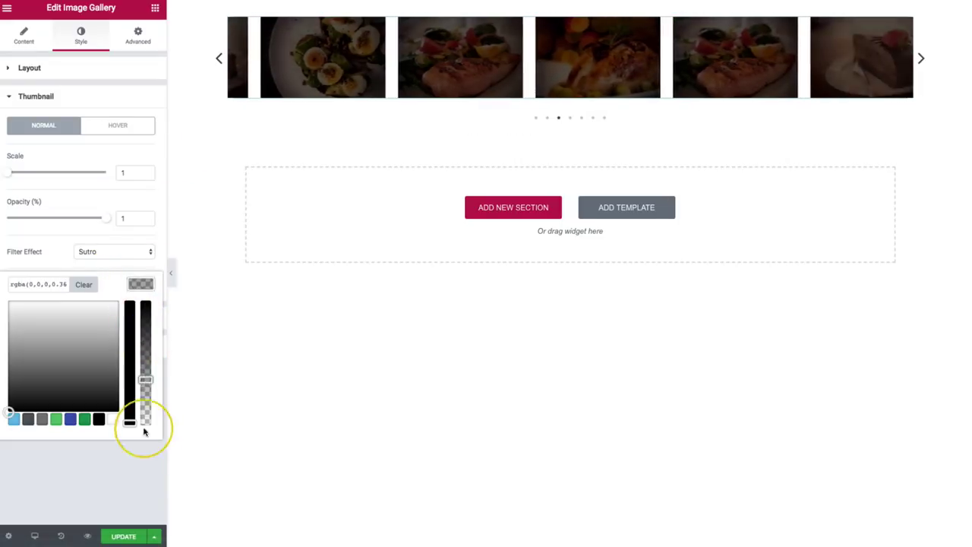
click(114, 480)
click(71, 319)
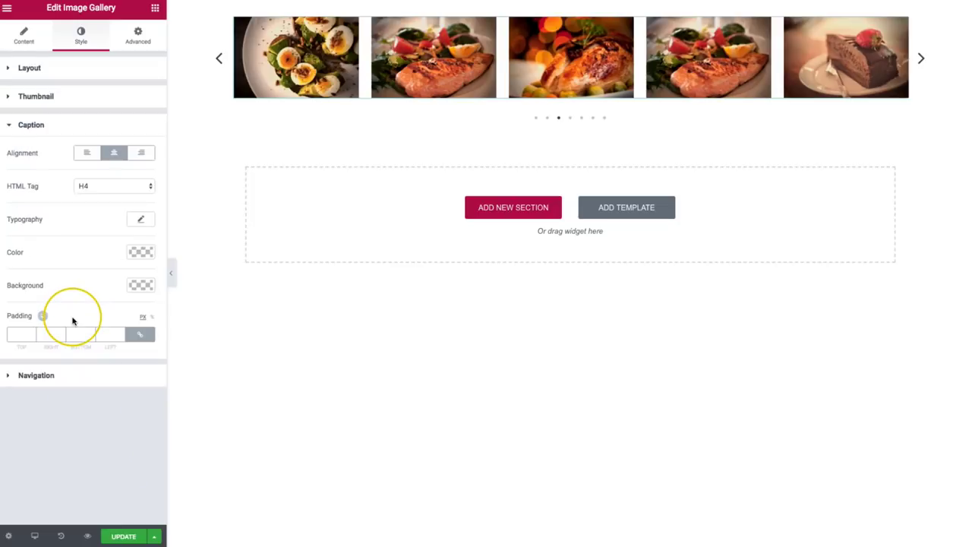
Center-align the captions after trying left and right, keeping HTML Tag H4
click(87, 153)
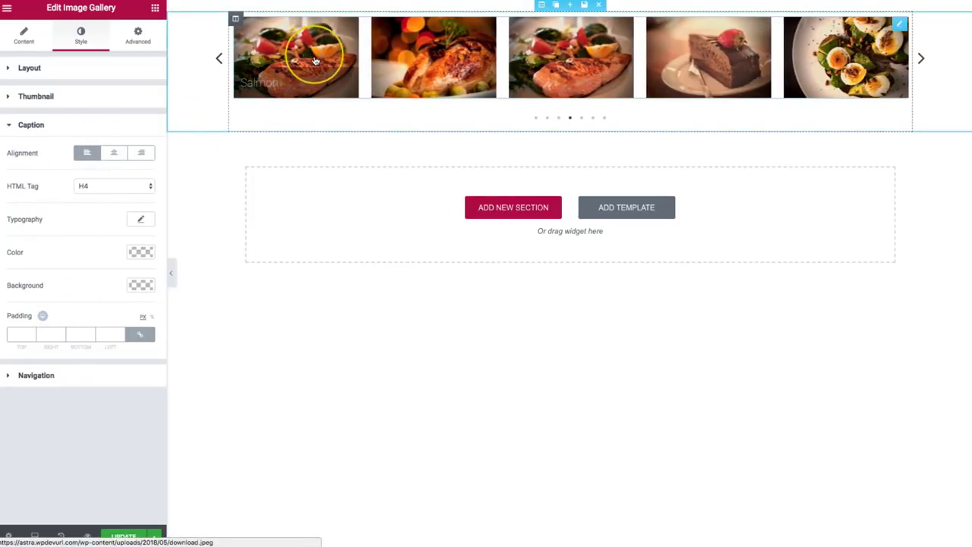
click(141, 153)
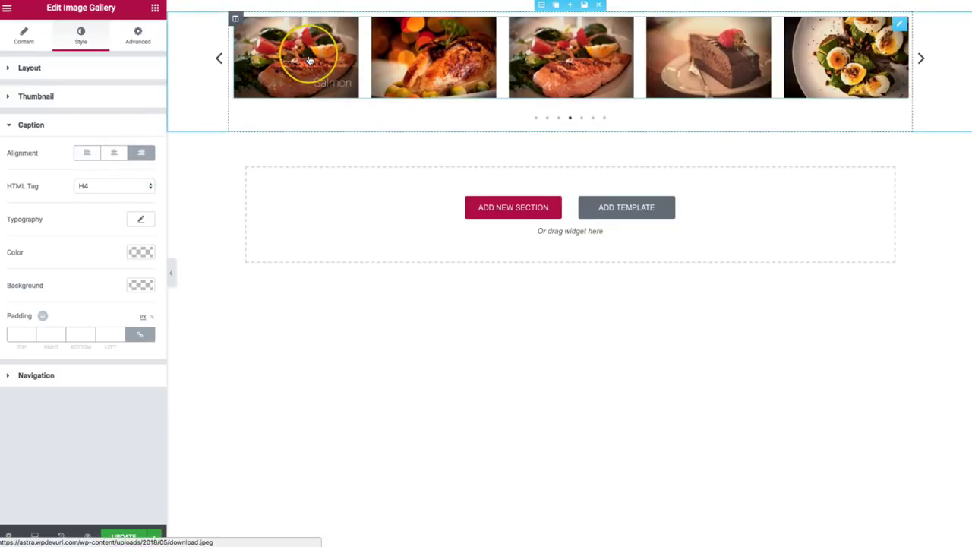
click(114, 153)
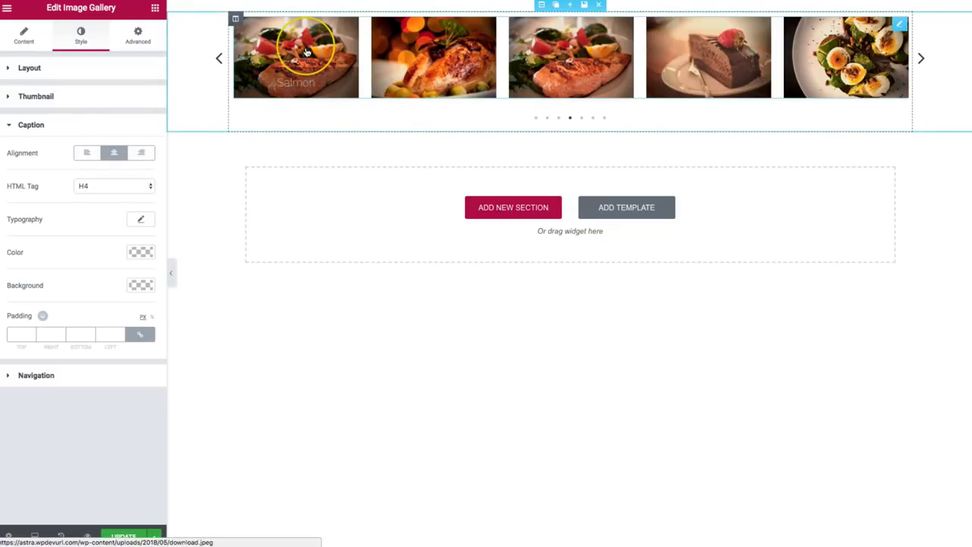
click(108, 189)
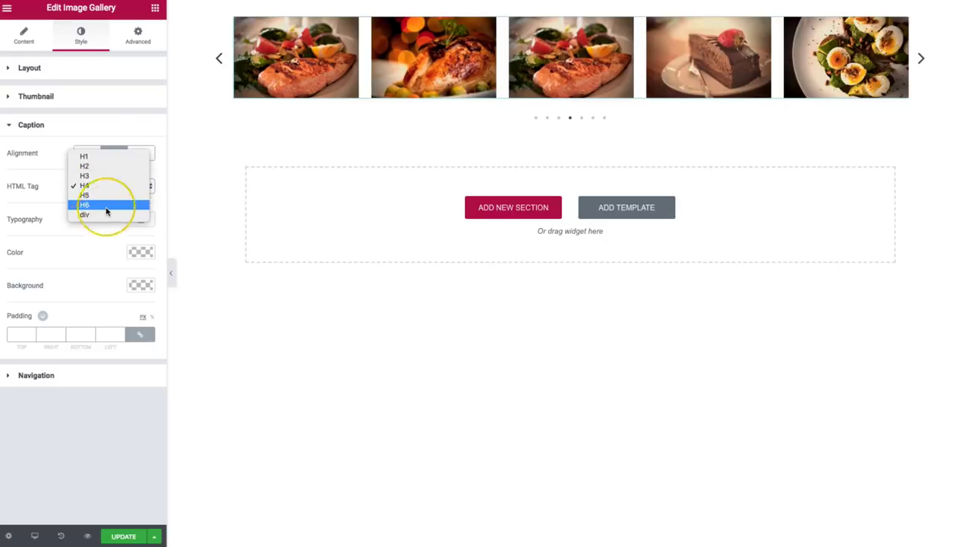
click(40, 212)
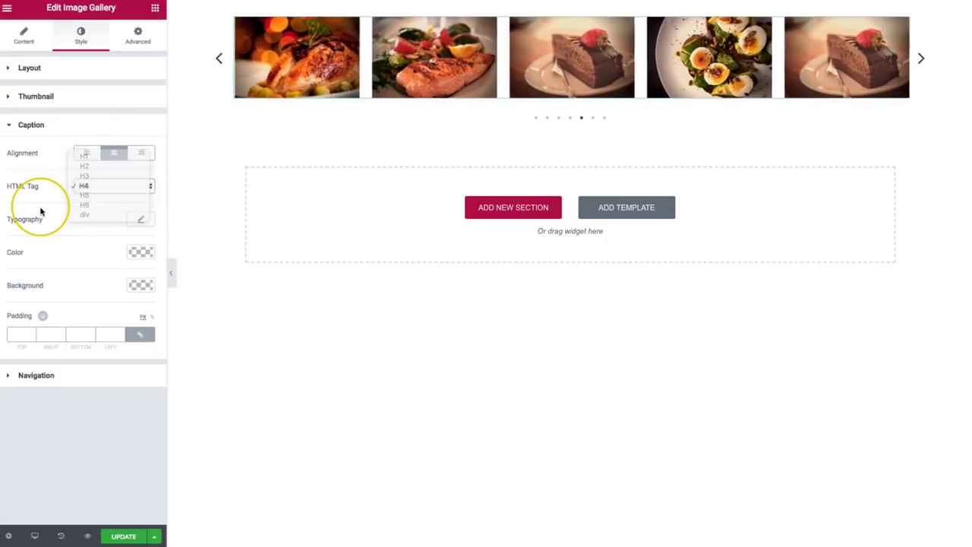
click(141, 218)
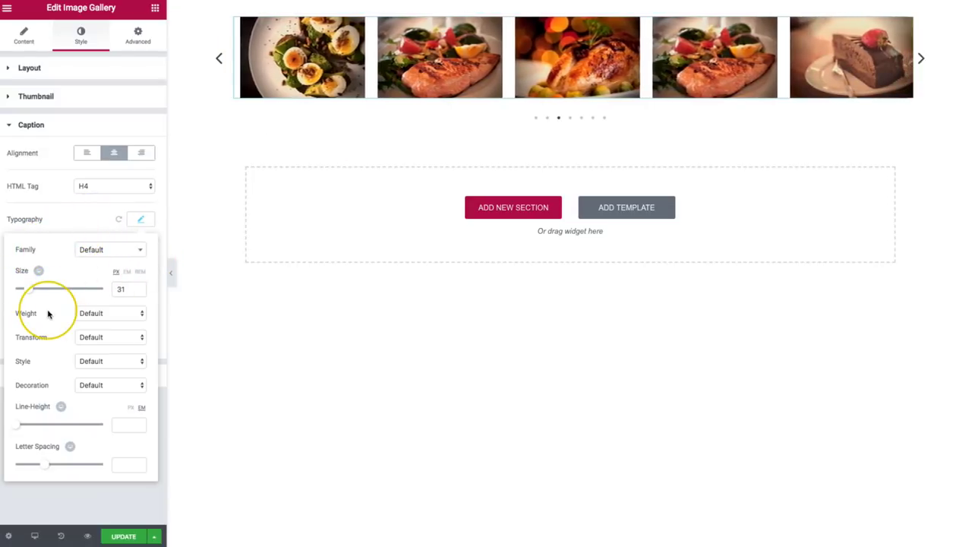
Set the caption text colour to white after trying green and light blue
click(72, 224)
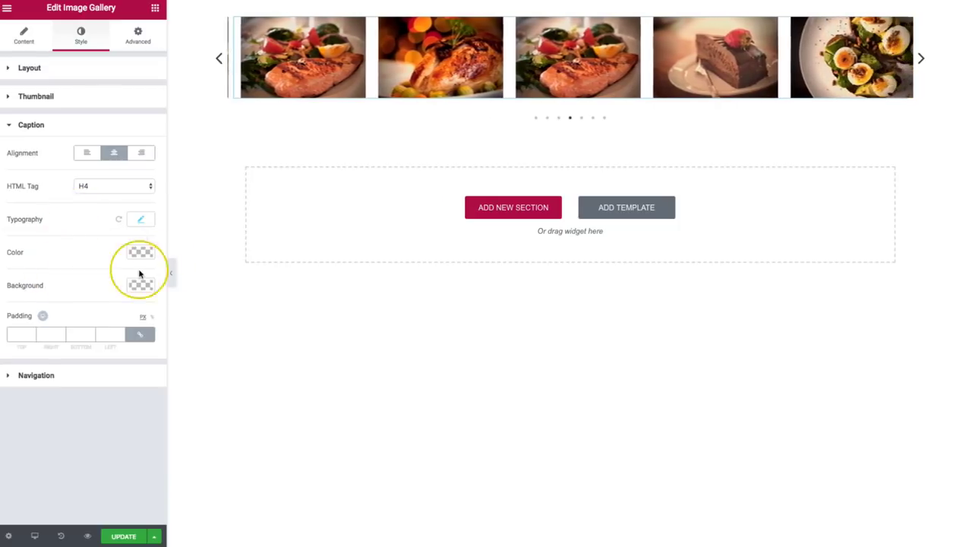
click(137, 254)
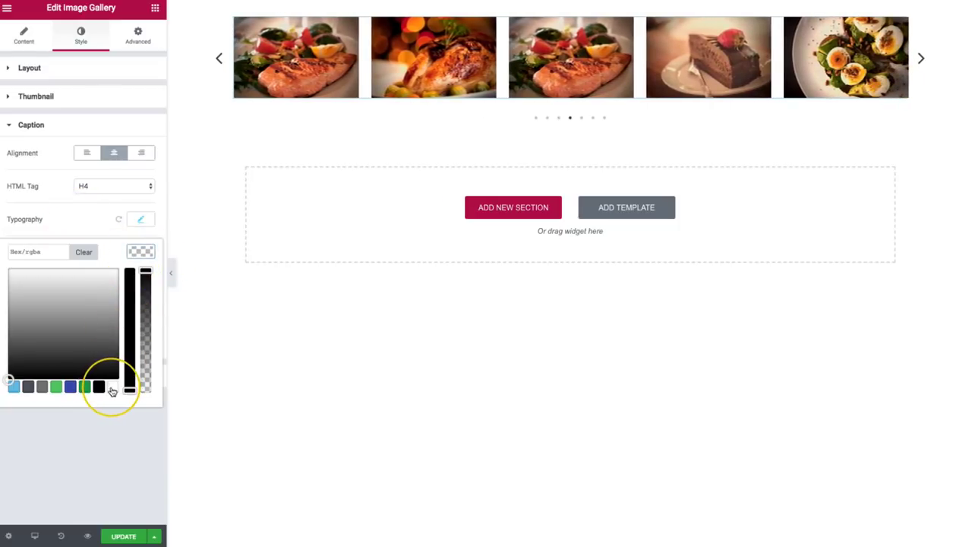
click(112, 389)
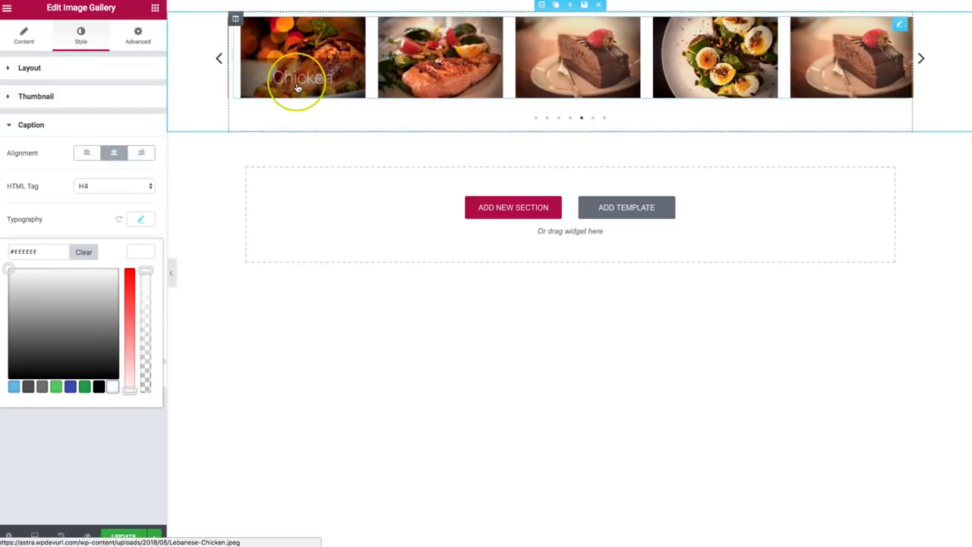
click(85, 386)
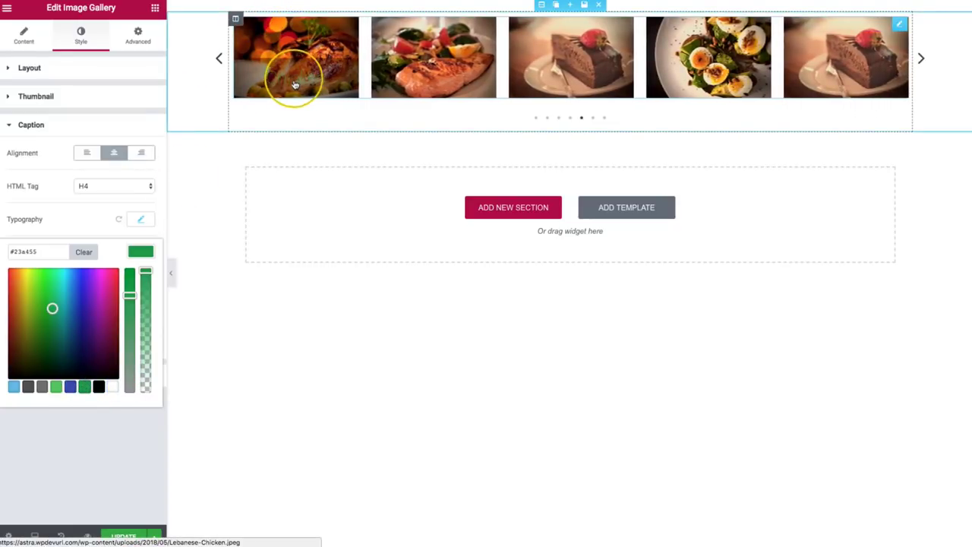
click(14, 389)
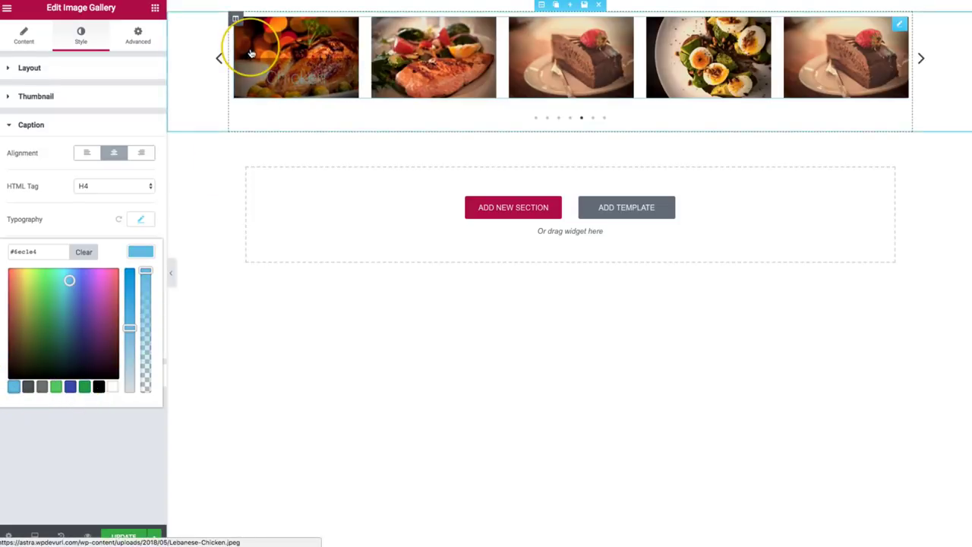
click(113, 388)
click(111, 438)
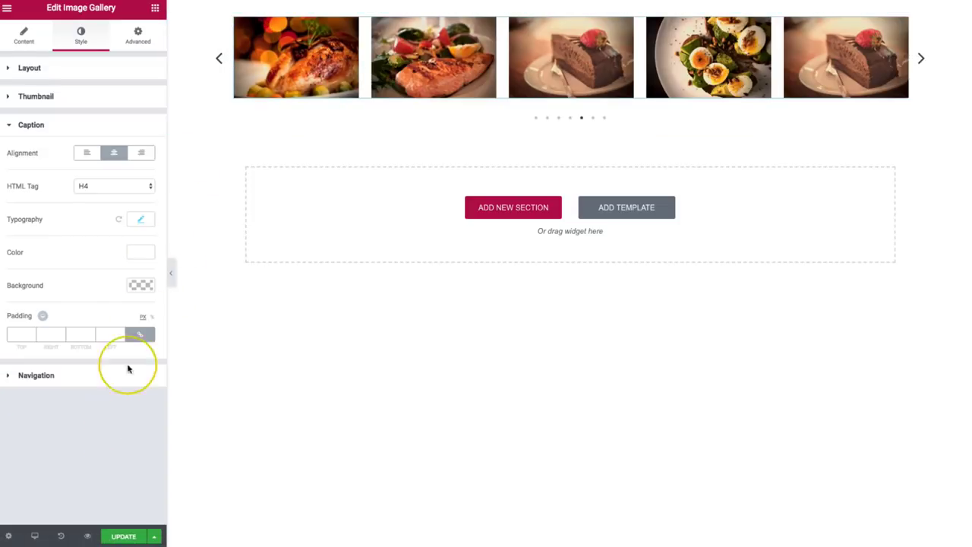
Give captions a semi-transparent black background and unlink Padding so every side is 0
click(141, 284)
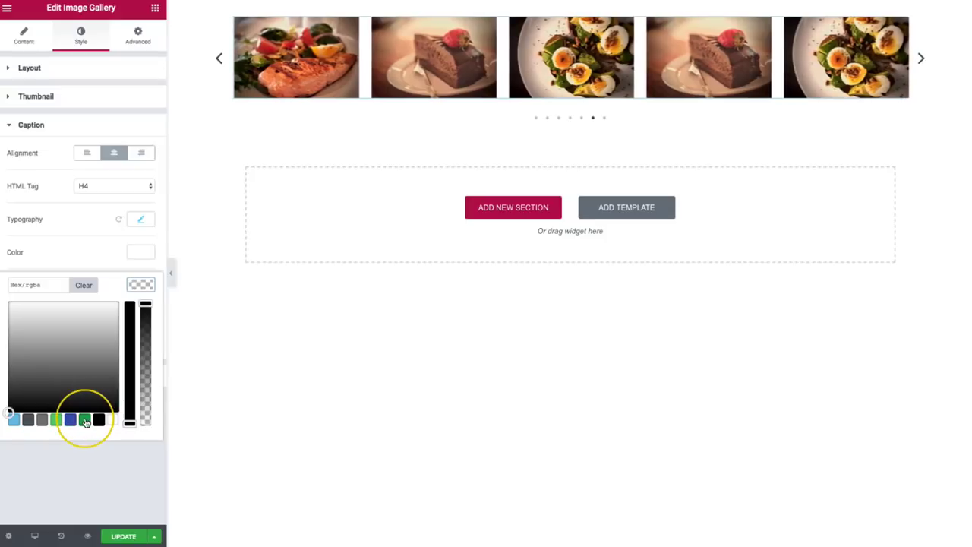
click(85, 420)
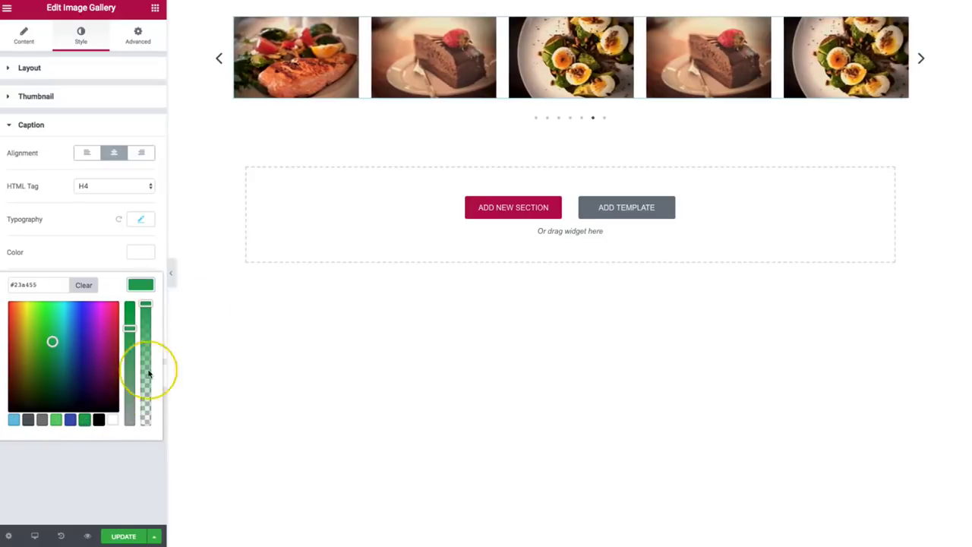
click(99, 420)
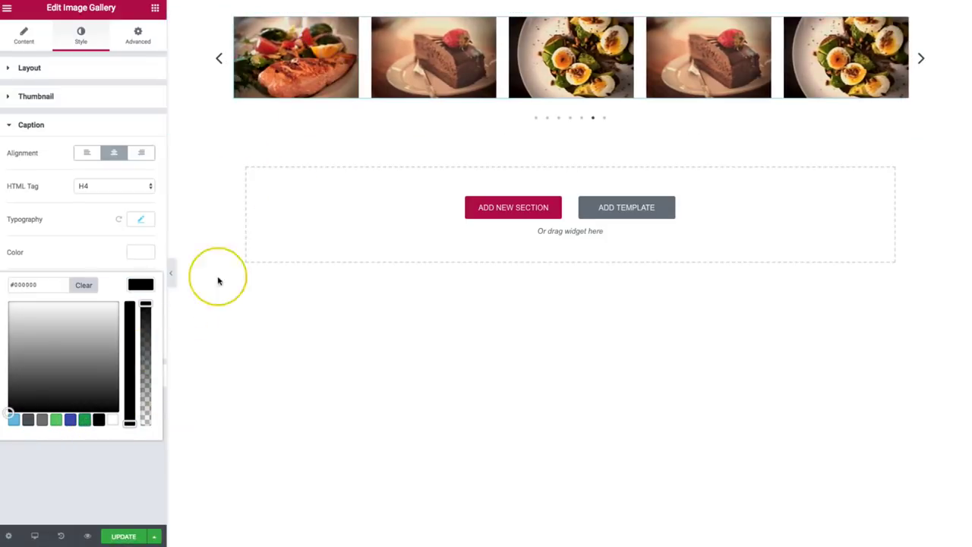
click(55, 419)
click(57, 356)
click(87, 316)
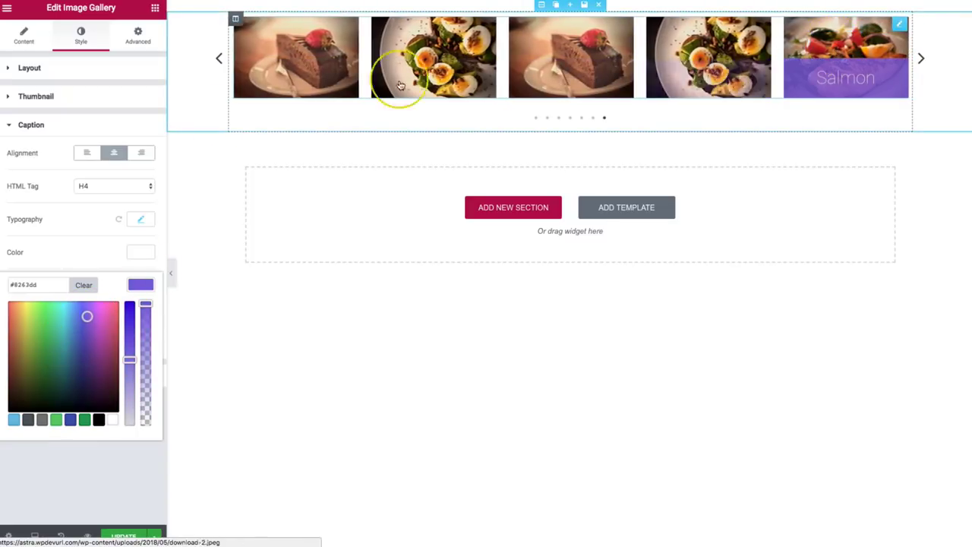
click(99, 419)
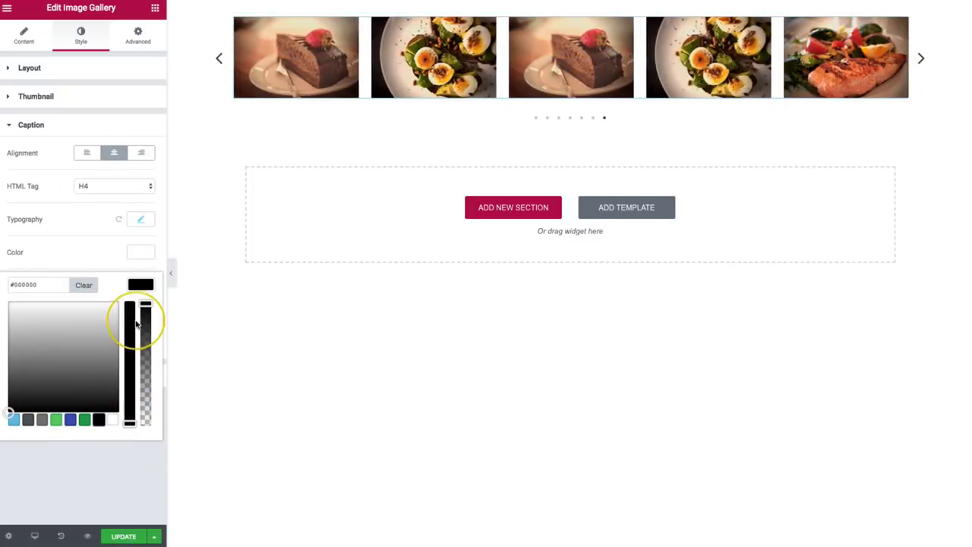
drag(144, 311, 143, 348)
click(182, 394)
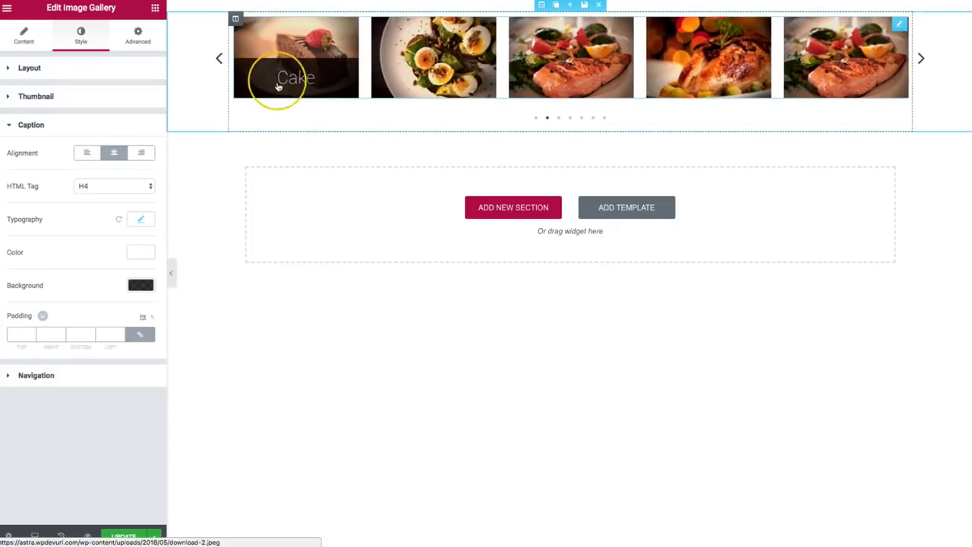
click(140, 335)
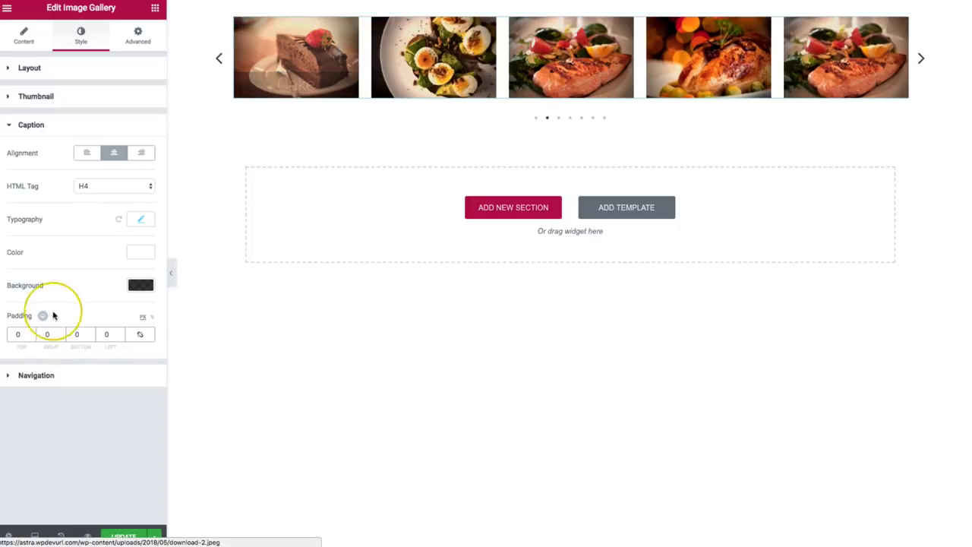
Keep the carousel arrows Outside, at size 32, and colour them black
click(43, 384)
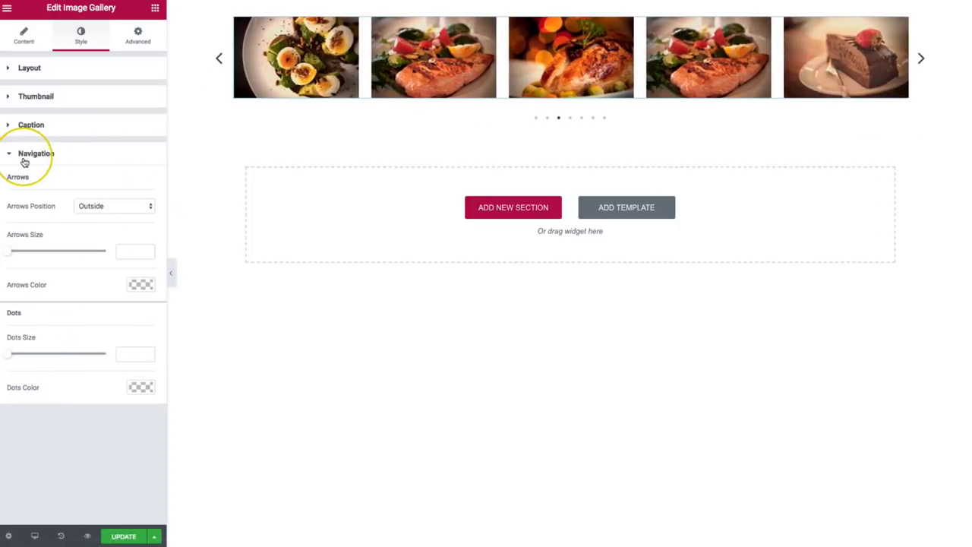
click(92, 206)
click(90, 196)
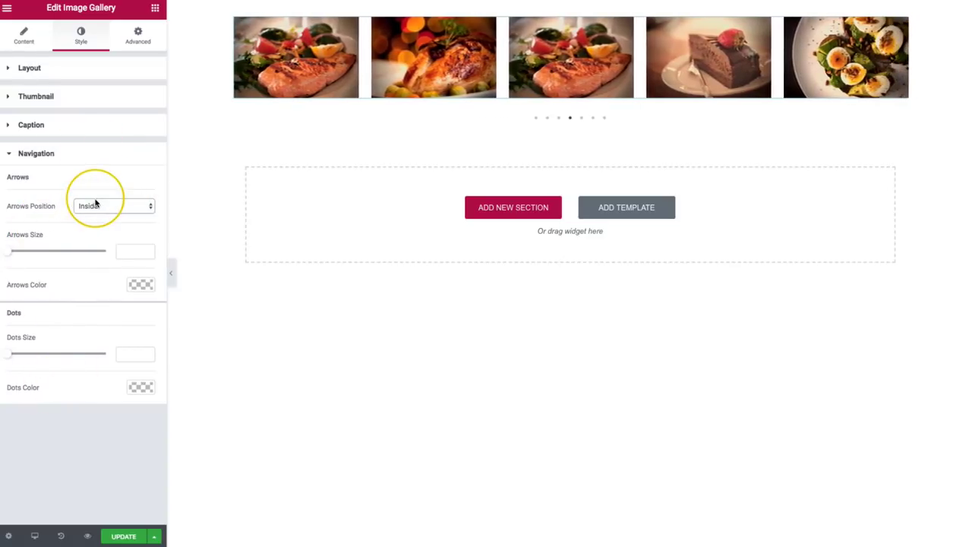
click(95, 211)
click(95, 217)
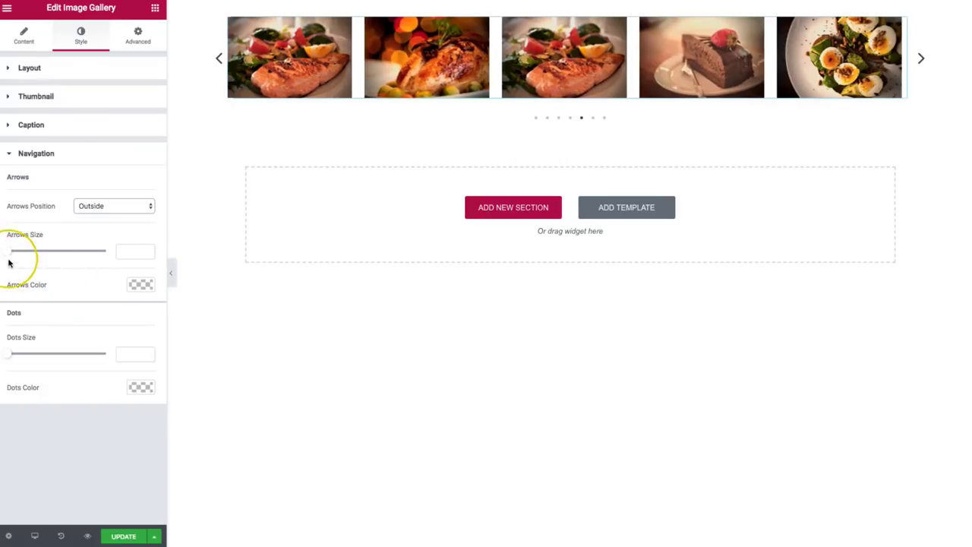
drag(11, 258, 38, 258)
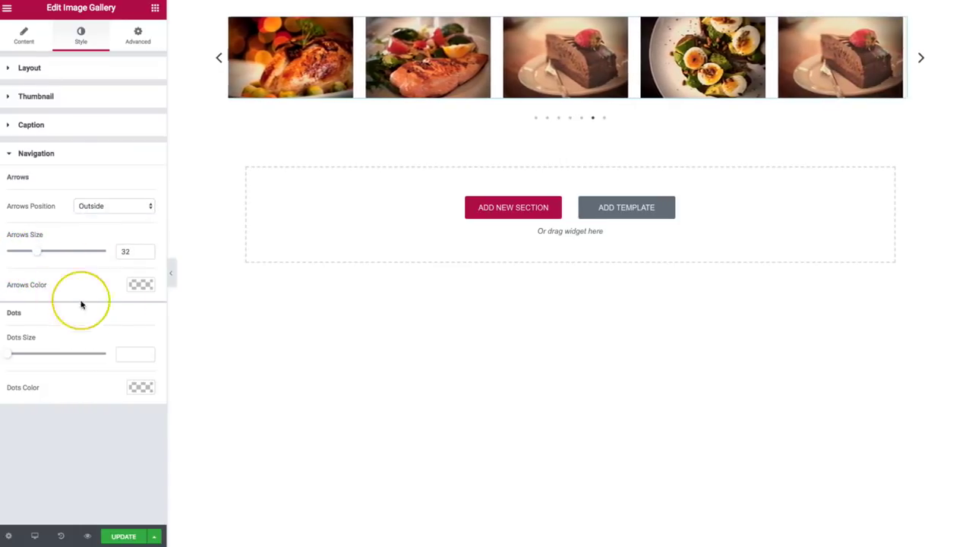
click(137, 286)
click(85, 419)
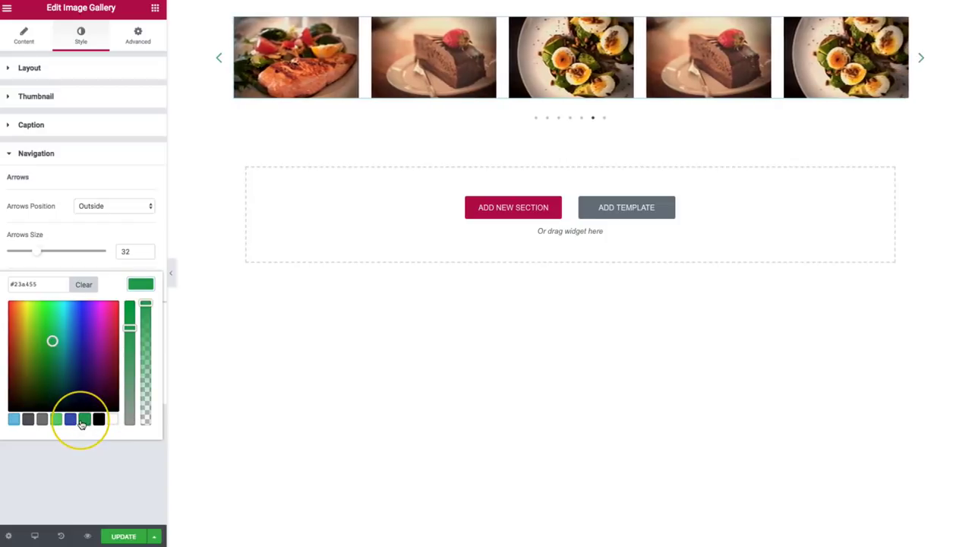
click(98, 419)
click(61, 503)
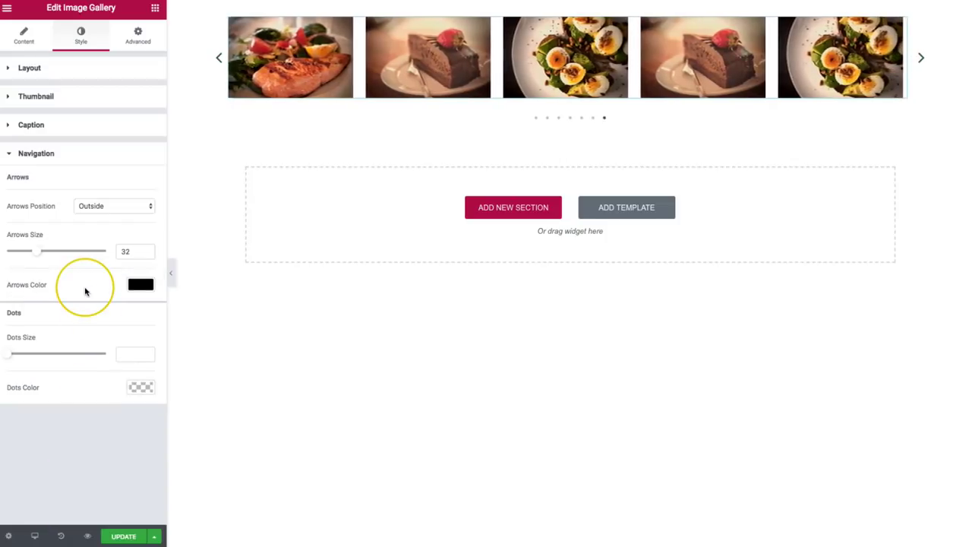
Set the carousel dots to size 7 and colour them light green #61ce70
mouse_move(31, 360)
mouse_down()
mouse_move(79, 362)
mouse_move(25, 360)
mouse_up()
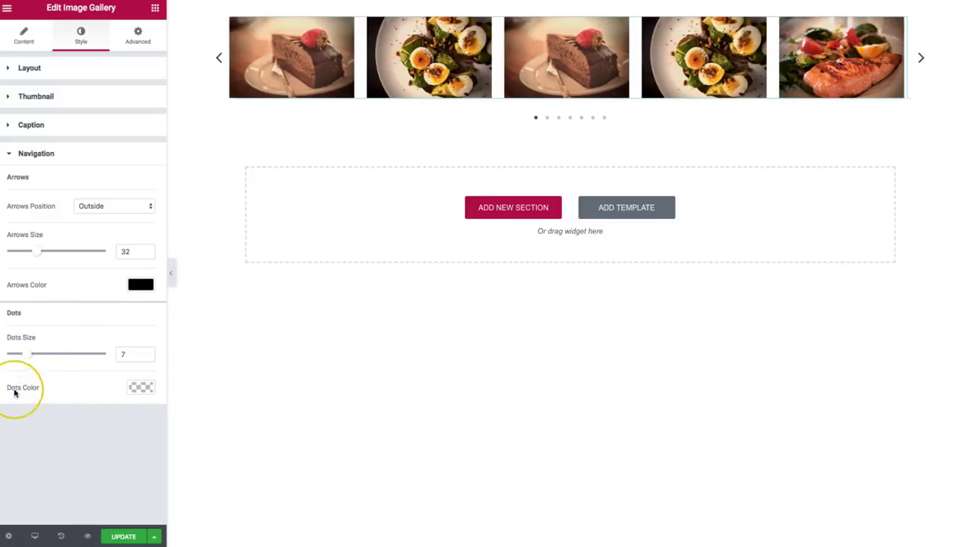
click(131, 389)
scroll(78, 492, down, 1)
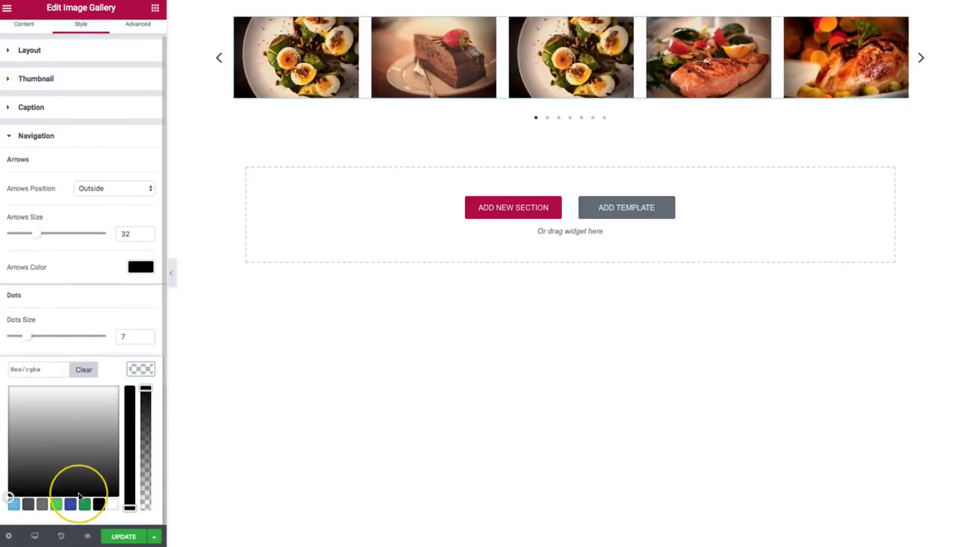
click(58, 506)
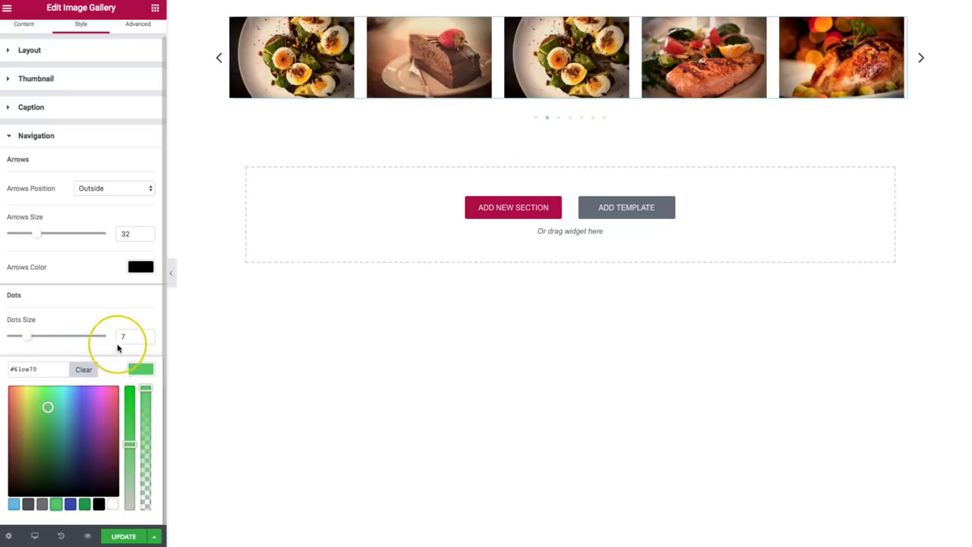
click(113, 298)
scroll(34, 61, up, 1)
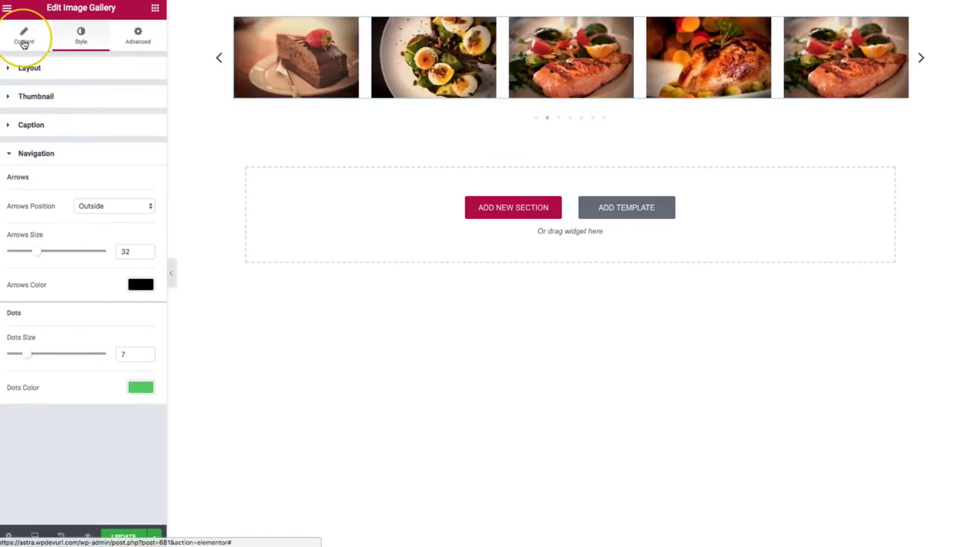
Switch the gallery layout from Carousel to Grid and expand the Grid / Masonry settings
click(24, 35)
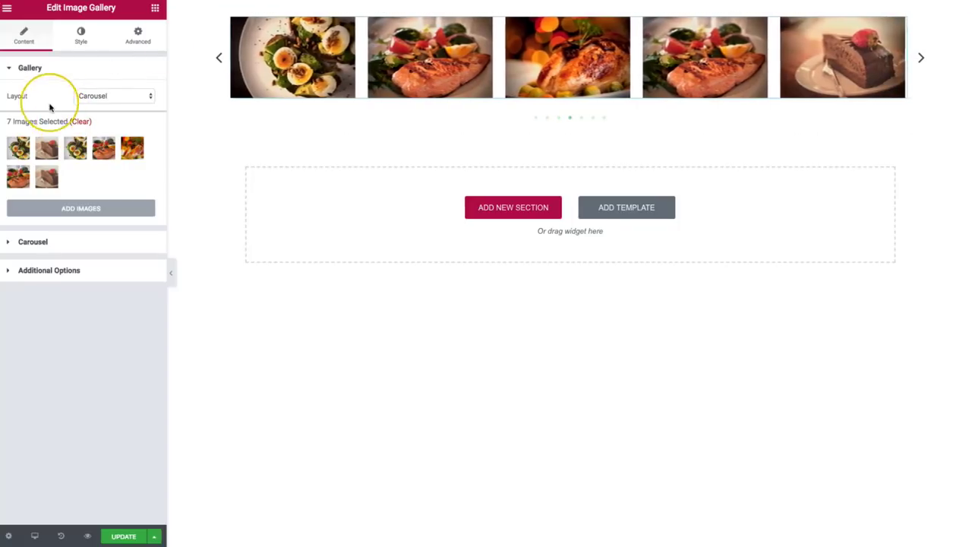
click(110, 97)
click(102, 76)
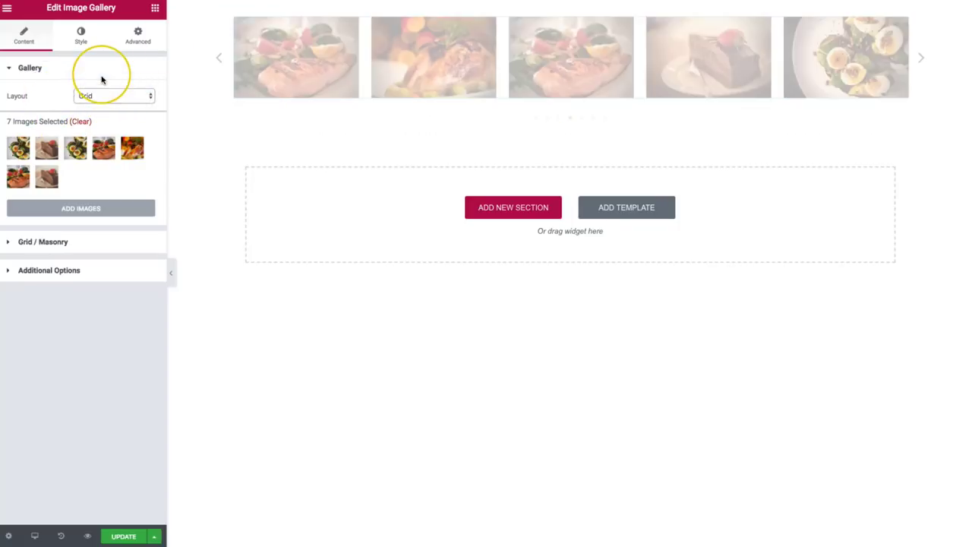
click(54, 245)
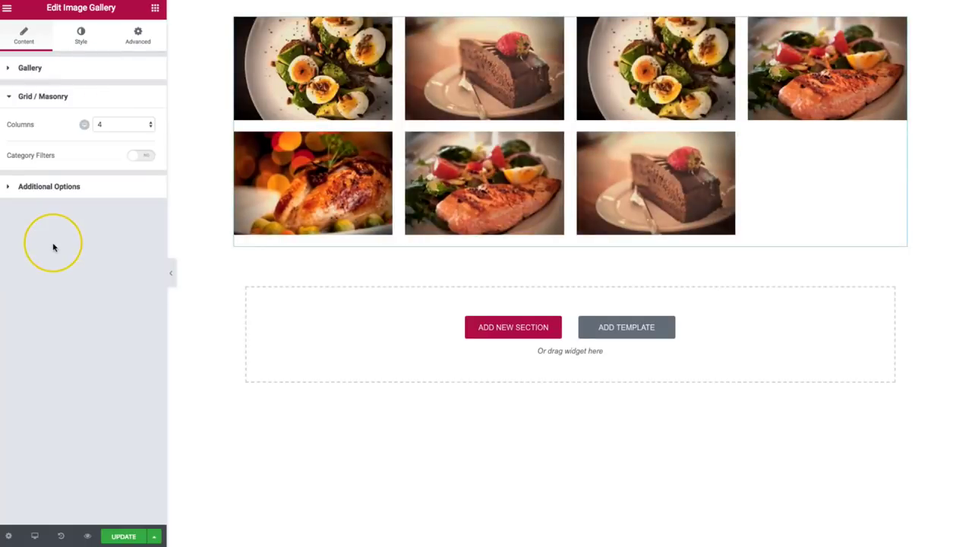
Keep the grid at 4 columns and turn on Category Filters
click(108, 126)
click(103, 143)
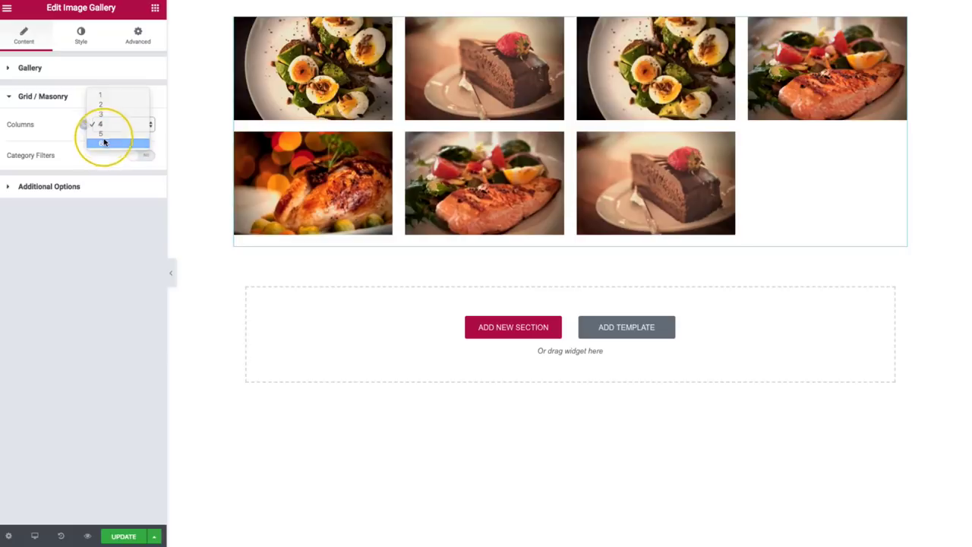
click(107, 128)
click(103, 104)
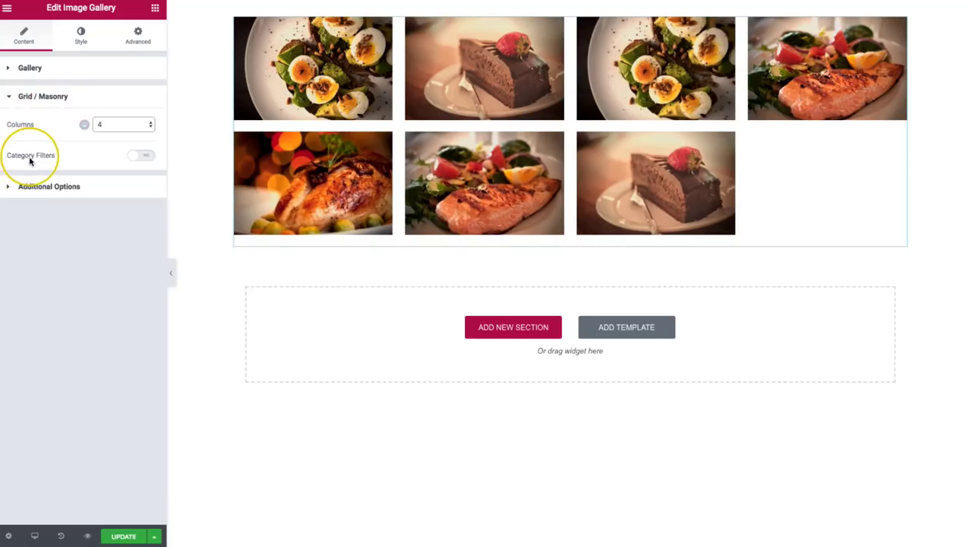
click(140, 157)
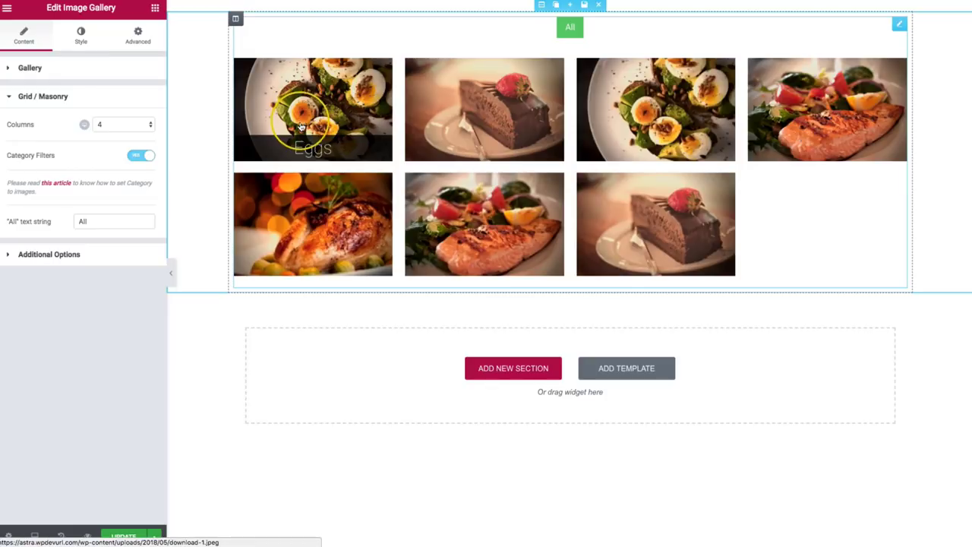
click(31, 68)
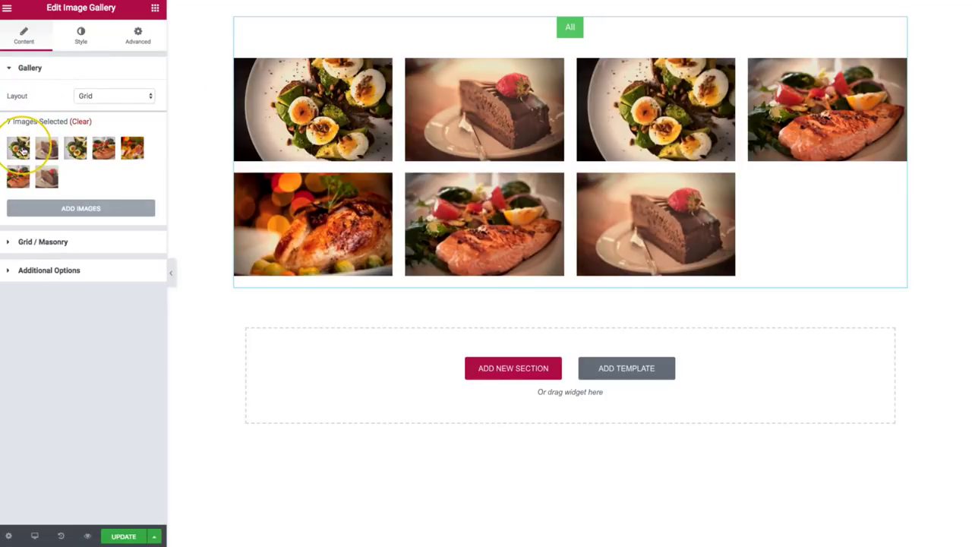
Review the Eggs, Cake, Deviled Eggs and Salmon images, giving Salmon the Entree category
click(23, 151)
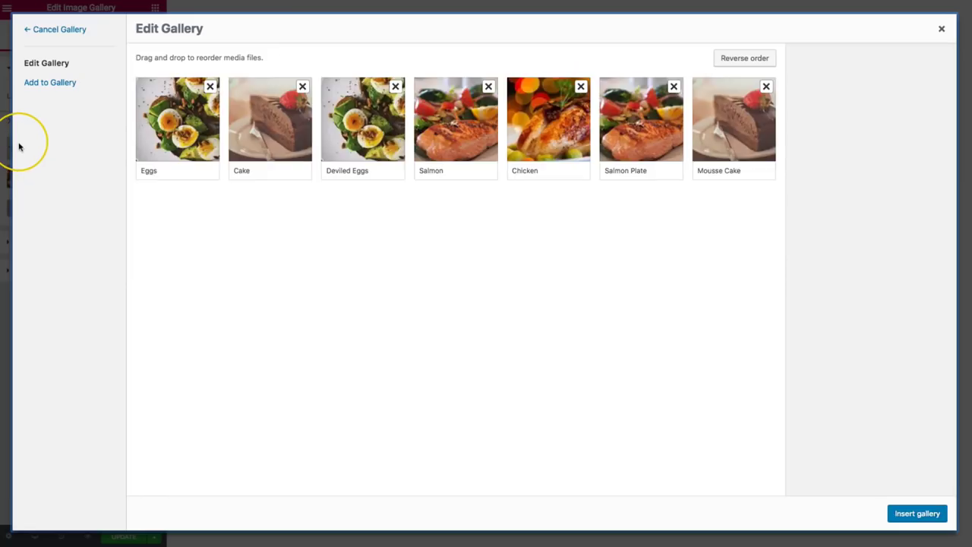
click(190, 120)
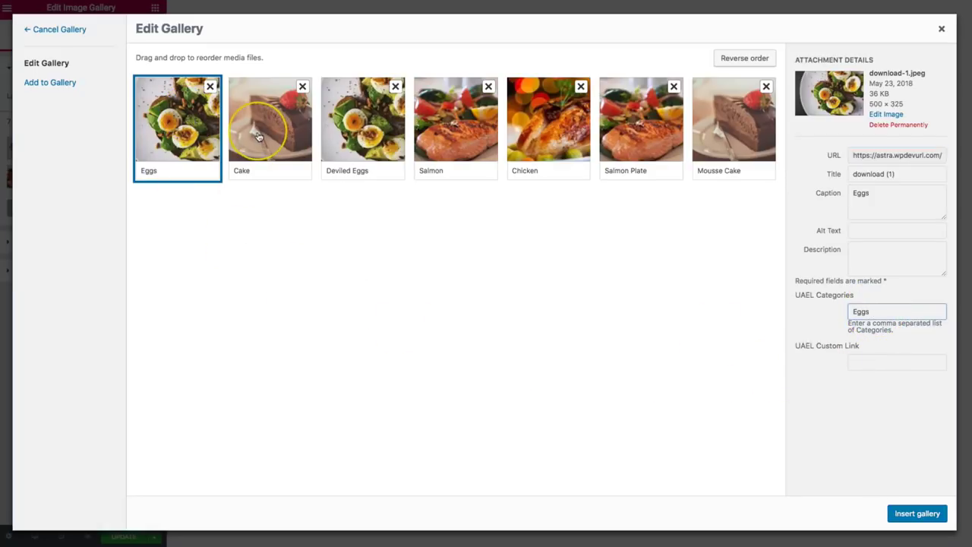
click(258, 137)
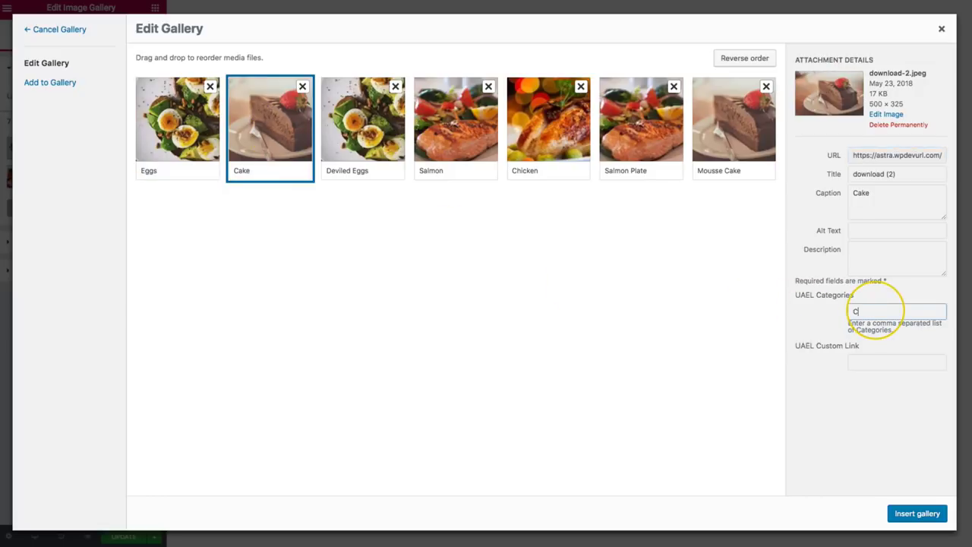
click(372, 136)
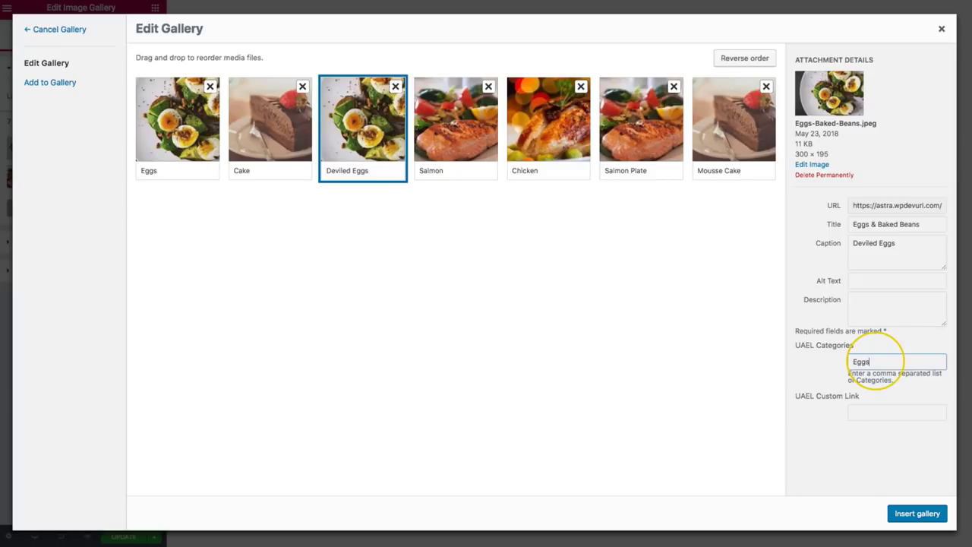
click(474, 166)
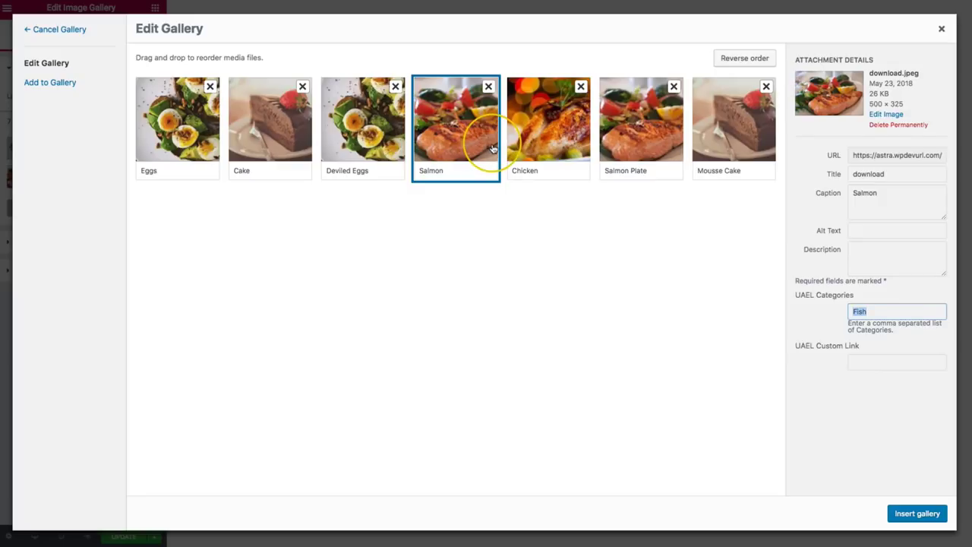
Copy the Entree category onto the Chicken and Salmon Plate images
key(ctrl+a)
key(ctrl+a)
key(ctrl+c)
click(524, 129)
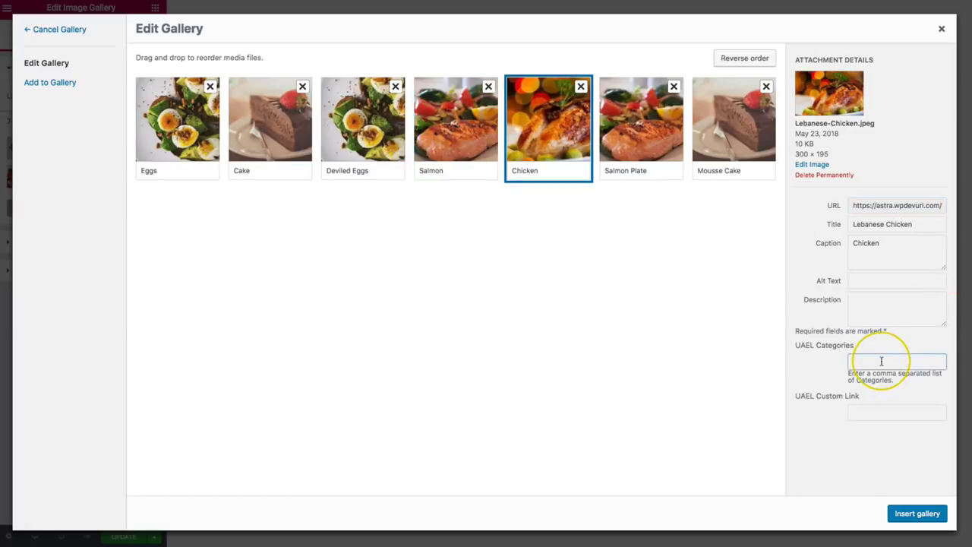
key(ctrl+v)
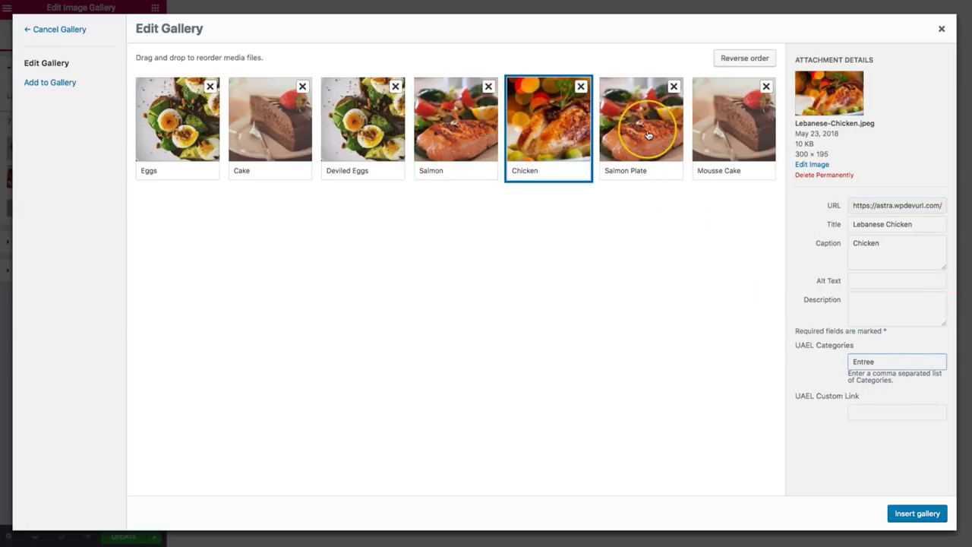
click(648, 135)
click(883, 354)
key(ctrl+v)
Tag Mousse Cake as Dessert and insert the updated gallery
click(748, 168)
click(879, 363)
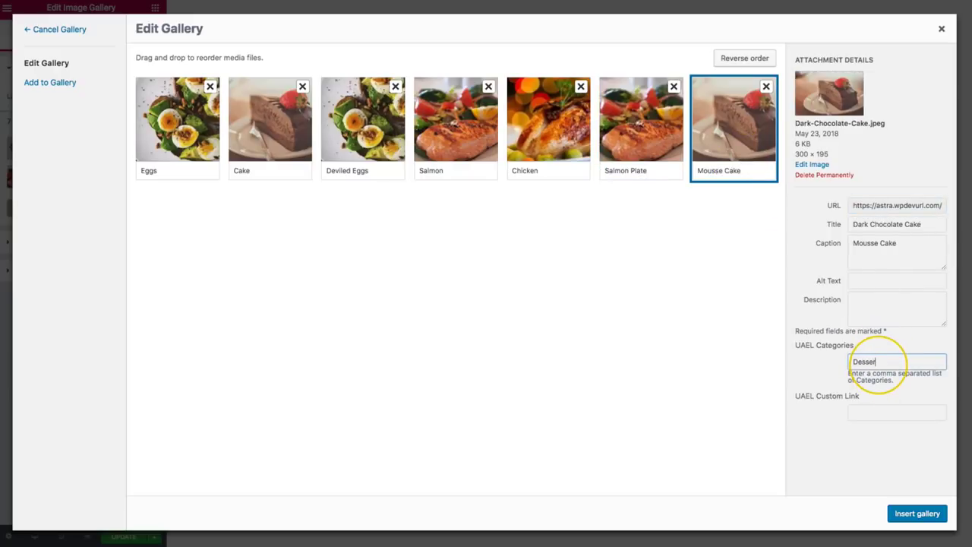
click(915, 514)
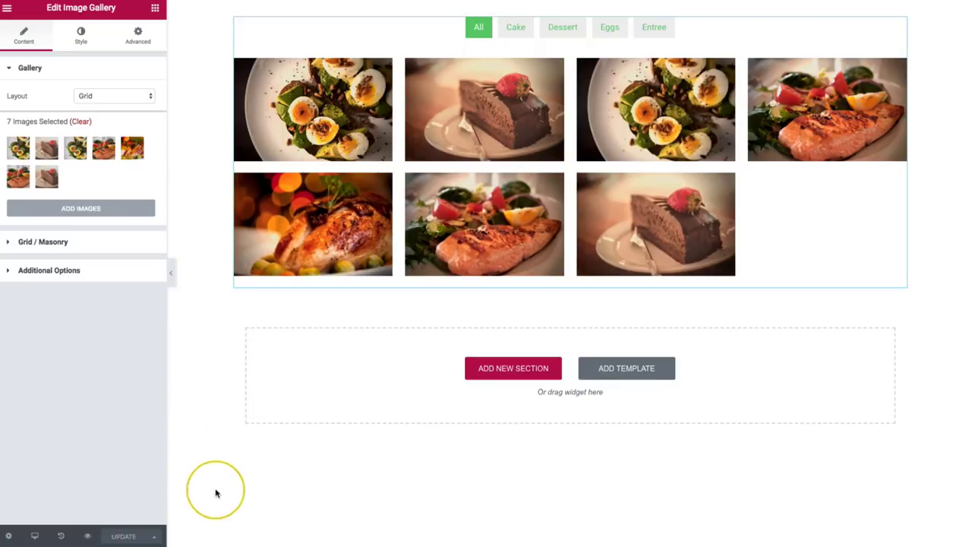
Cycle through the Cake, Dessert, Eggs, Entree and All filter tabs to compare results
click(516, 29)
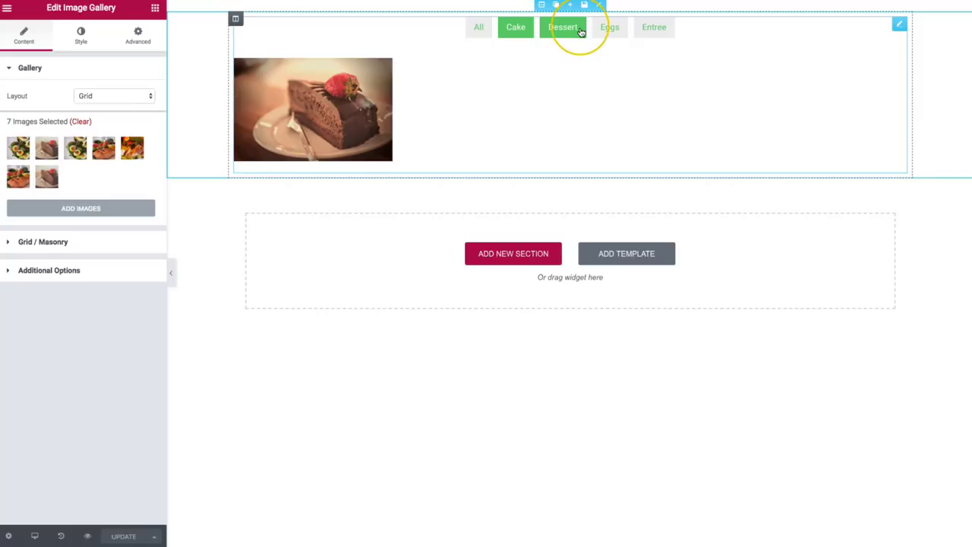
click(580, 31)
click(612, 29)
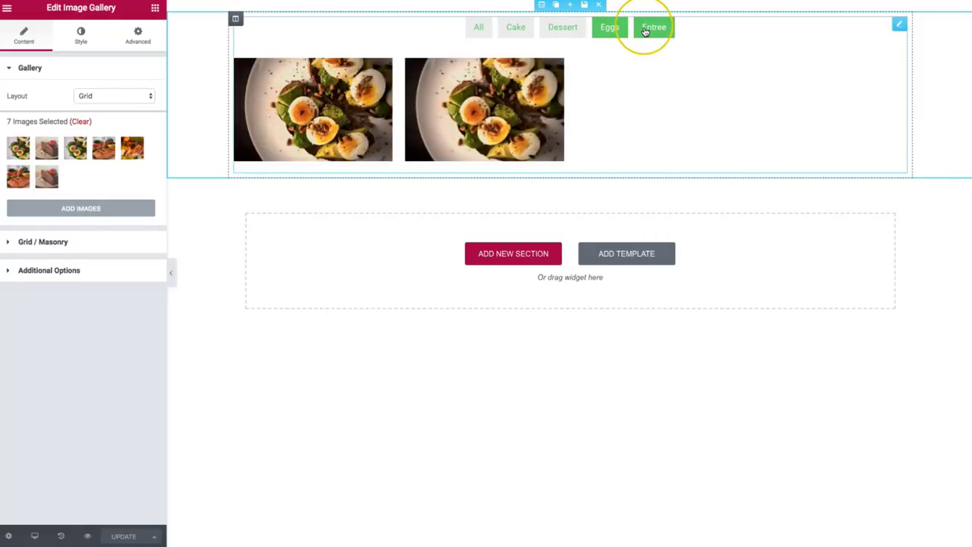
click(645, 30)
click(479, 29)
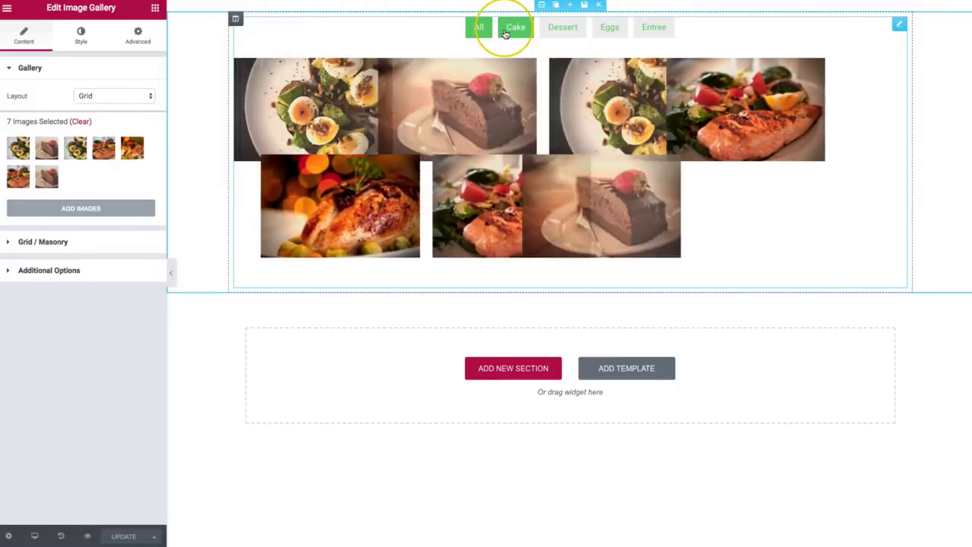
click(508, 31)
click(565, 30)
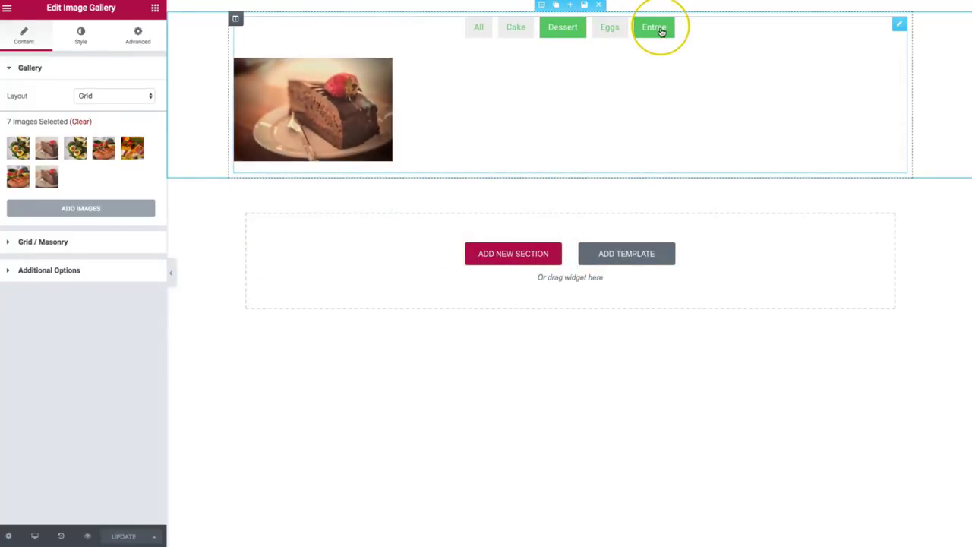
click(655, 29)
click(479, 29)
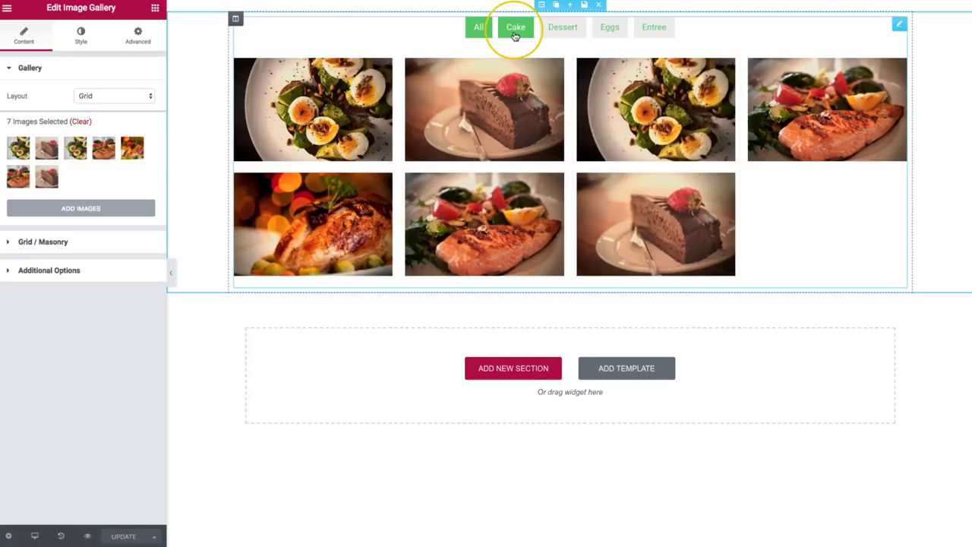
Filter through Cake, Dessert and Eggs to Entree, then preview the chicken image enlarged
click(516, 35)
click(570, 30)
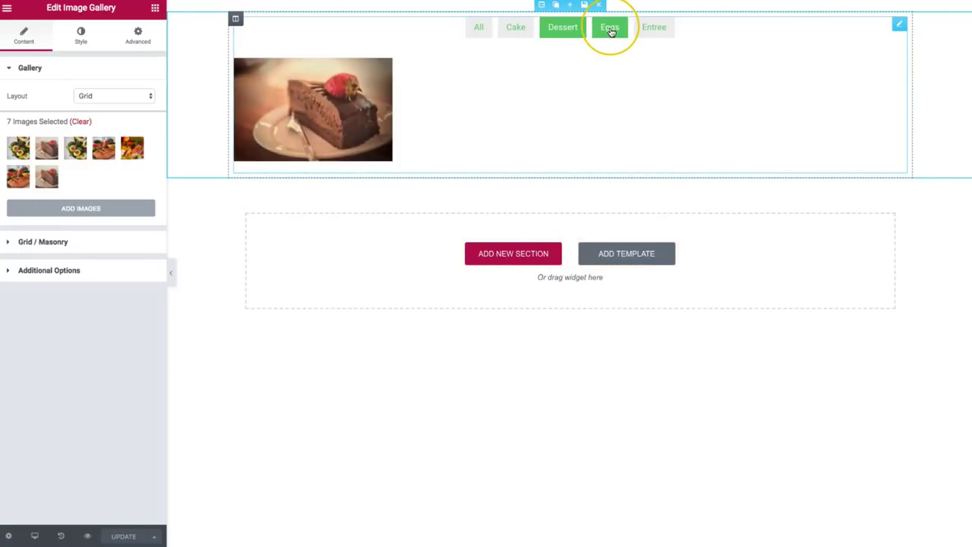
click(611, 32)
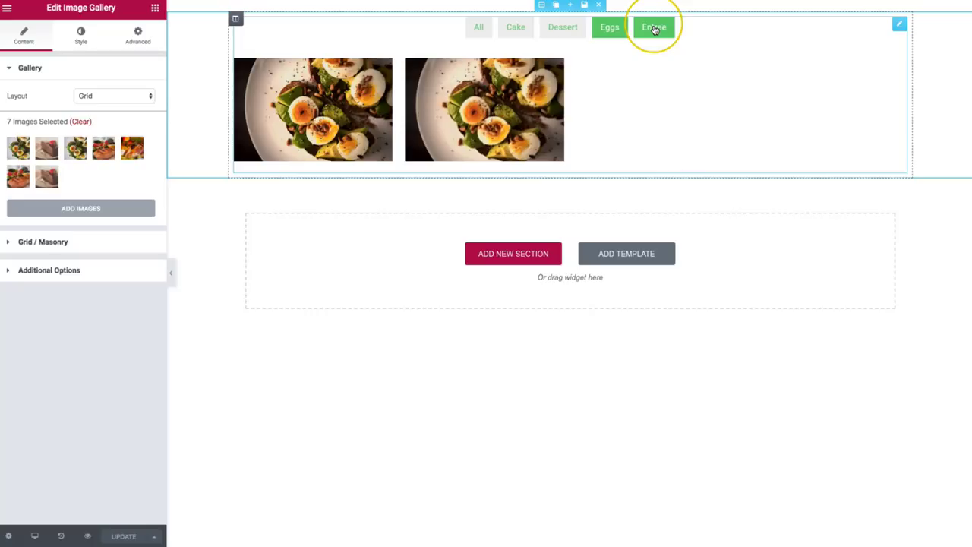
click(655, 30)
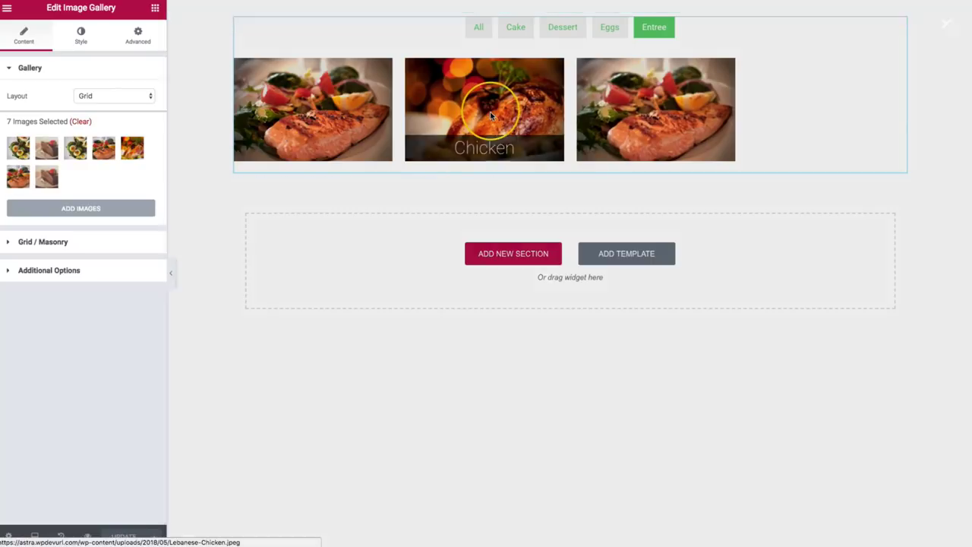
click(500, 113)
click(500, 112)
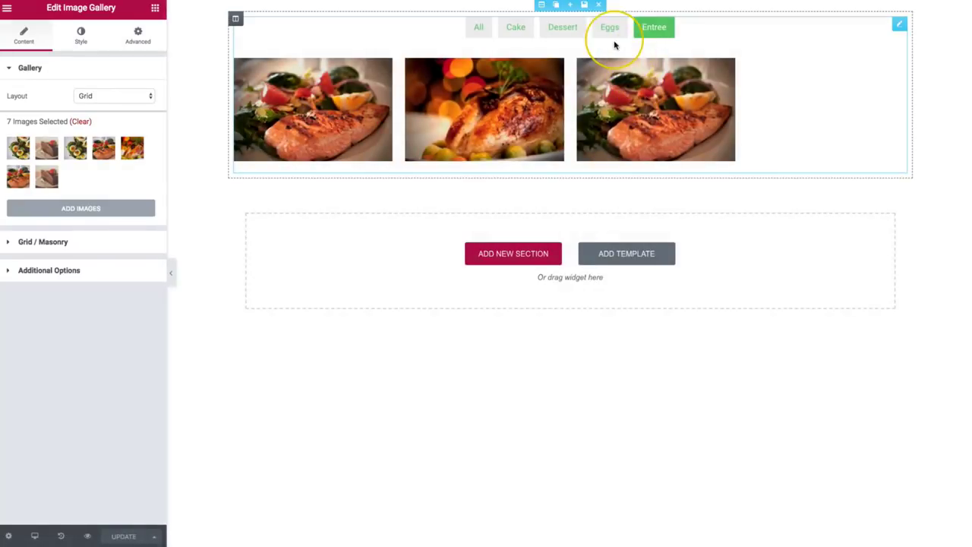